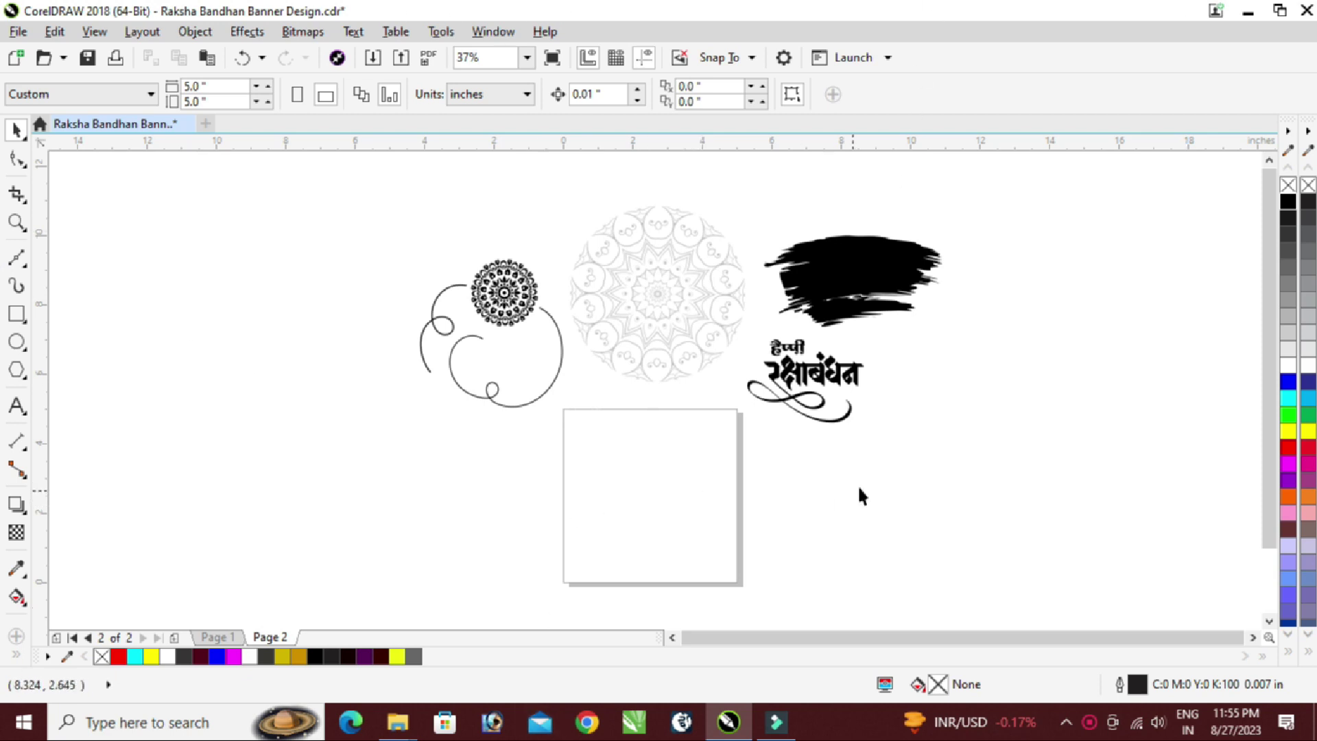
Add a page-sized 5 × 5 inch rectangle and give it an elliptical fountain fill centred on the page
left_click(607, 320)
left_click(637, 465)
double_click(17, 315)
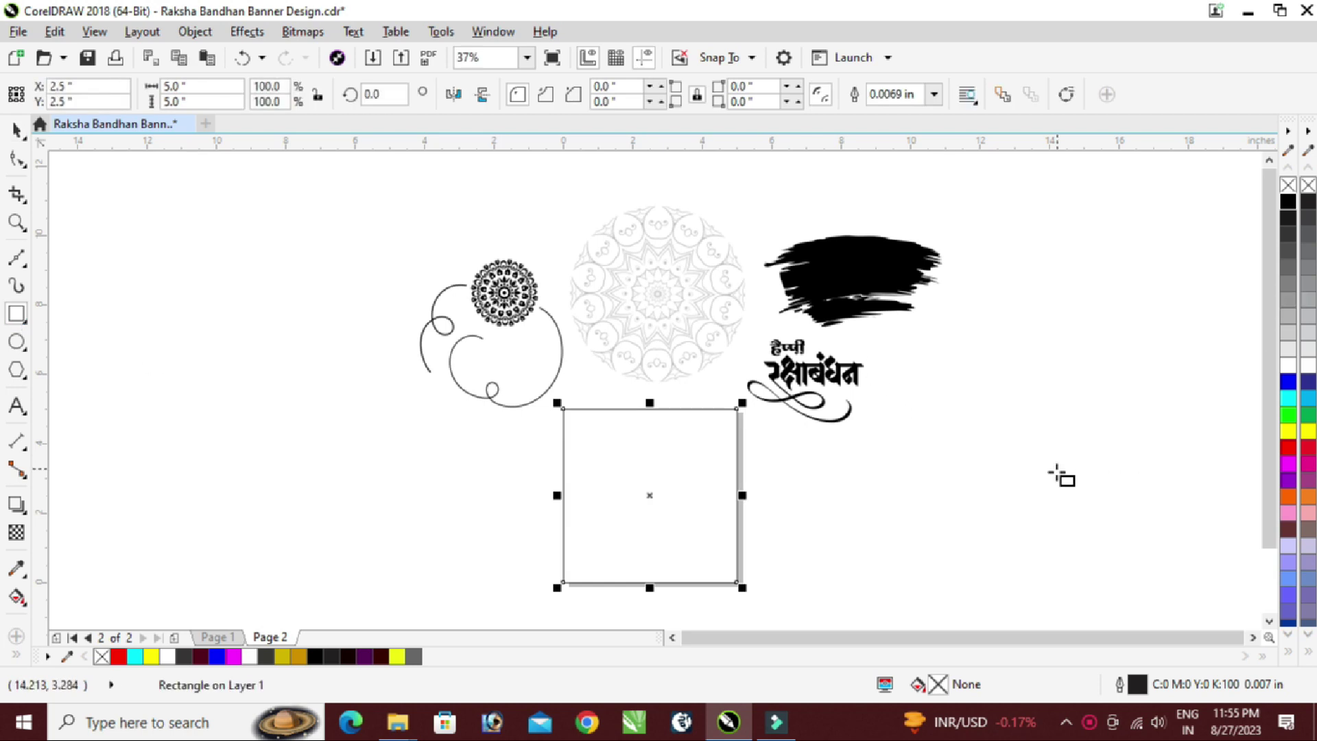
key("g")
left_click_drag(638, 508, 735, 475)
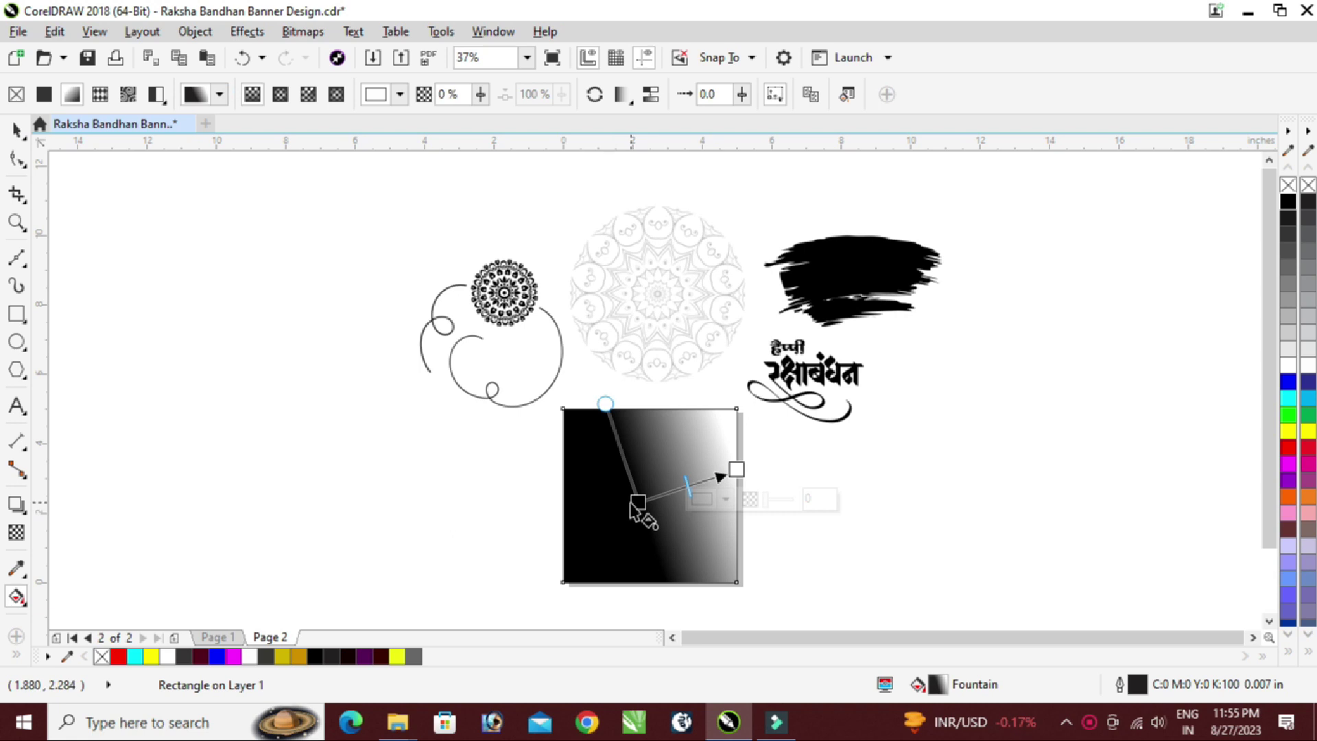
left_click(281, 94)
left_click_drag(684, 482, 650, 494)
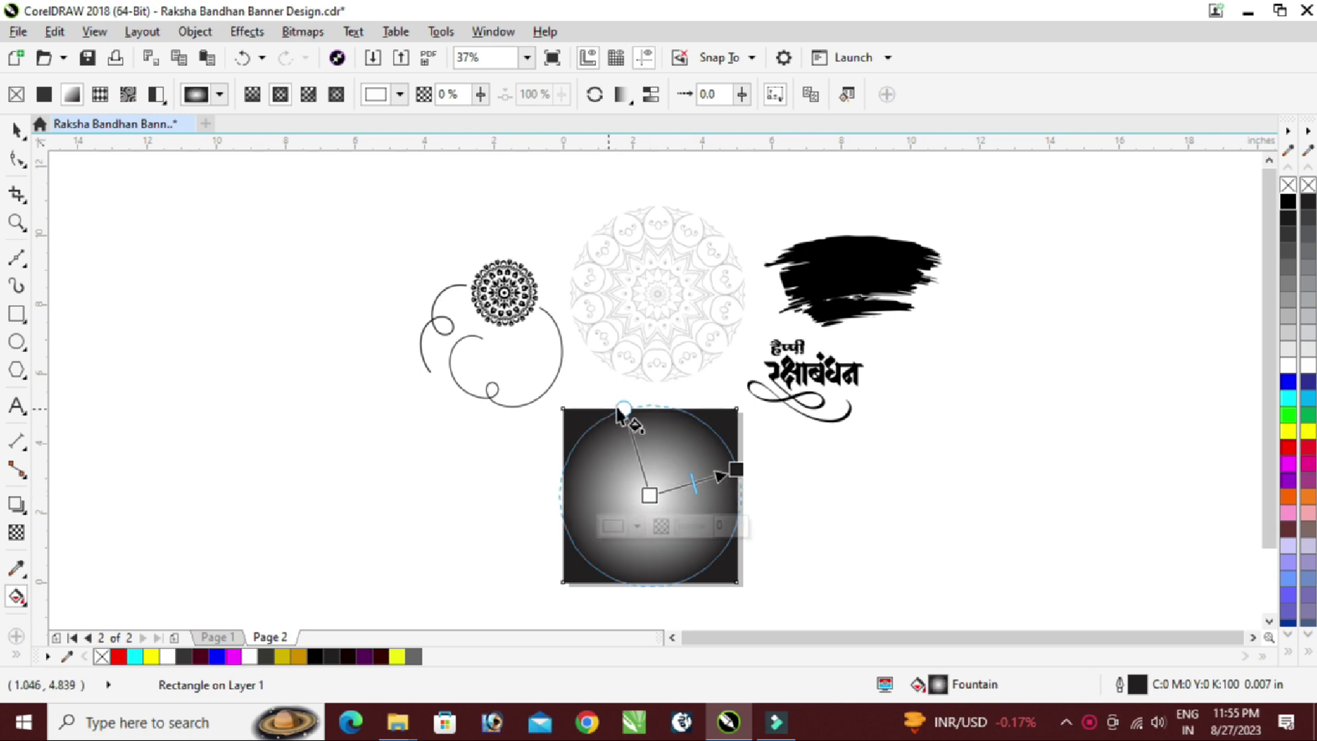
Recolour the outer node of the rectangle's fountain fill to a very dark maroon
left_click(733, 470)
left_click(701, 499)
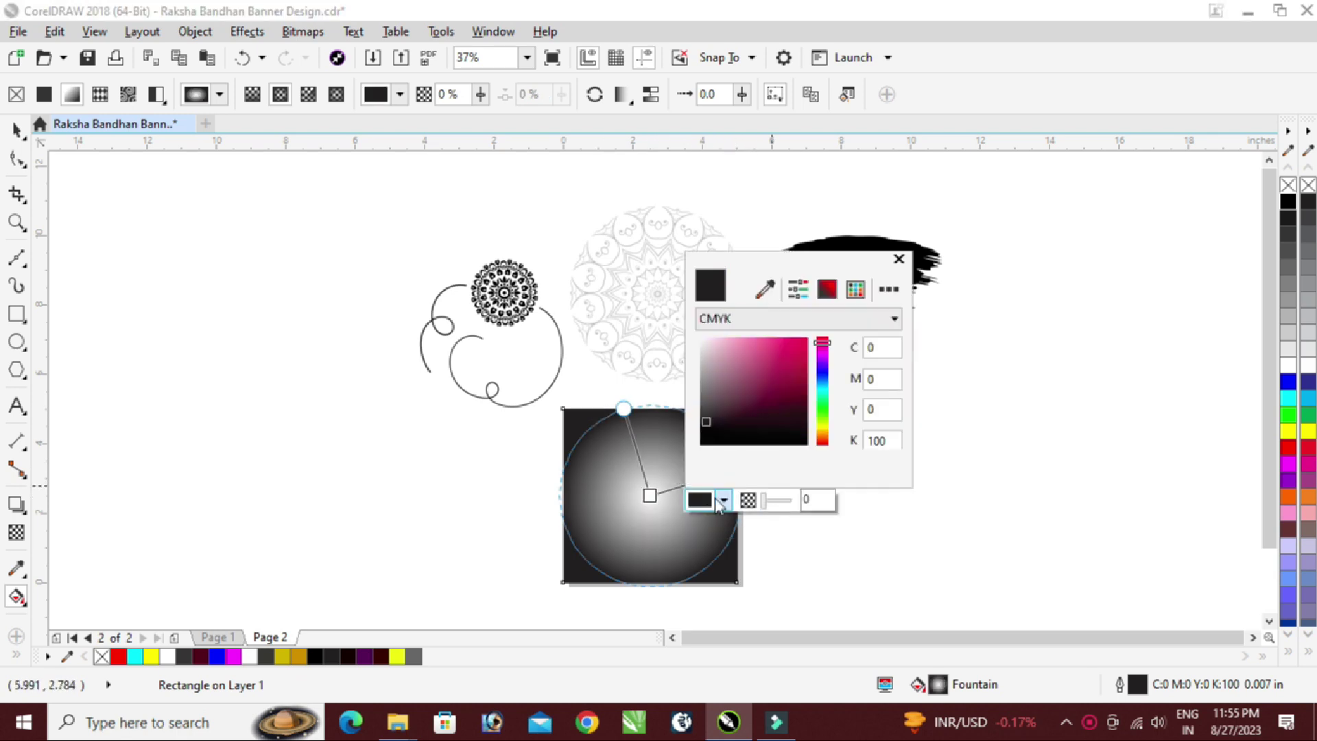
left_click_drag(810, 382, 813, 408)
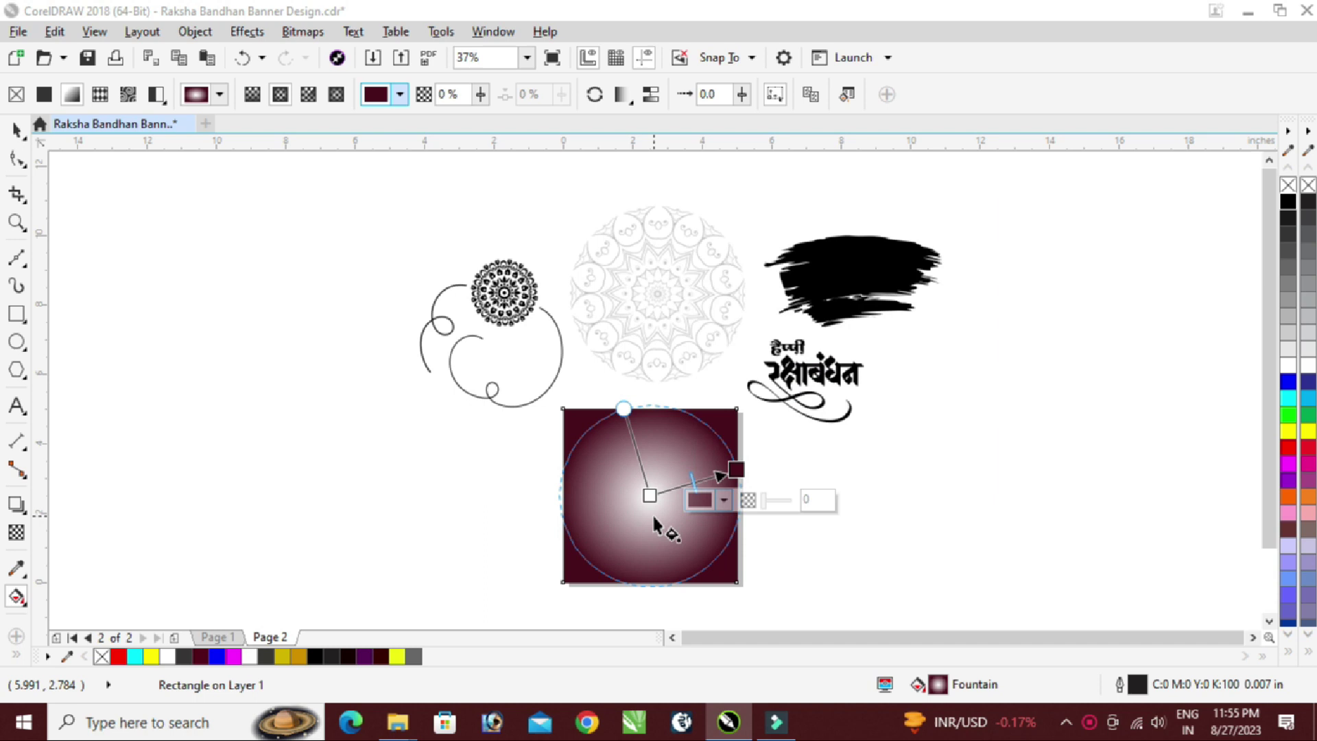
Recolour the centre node of the rectangle's fountain fill to dark red, C33 M99 Y100 K49
left_click(623, 409)
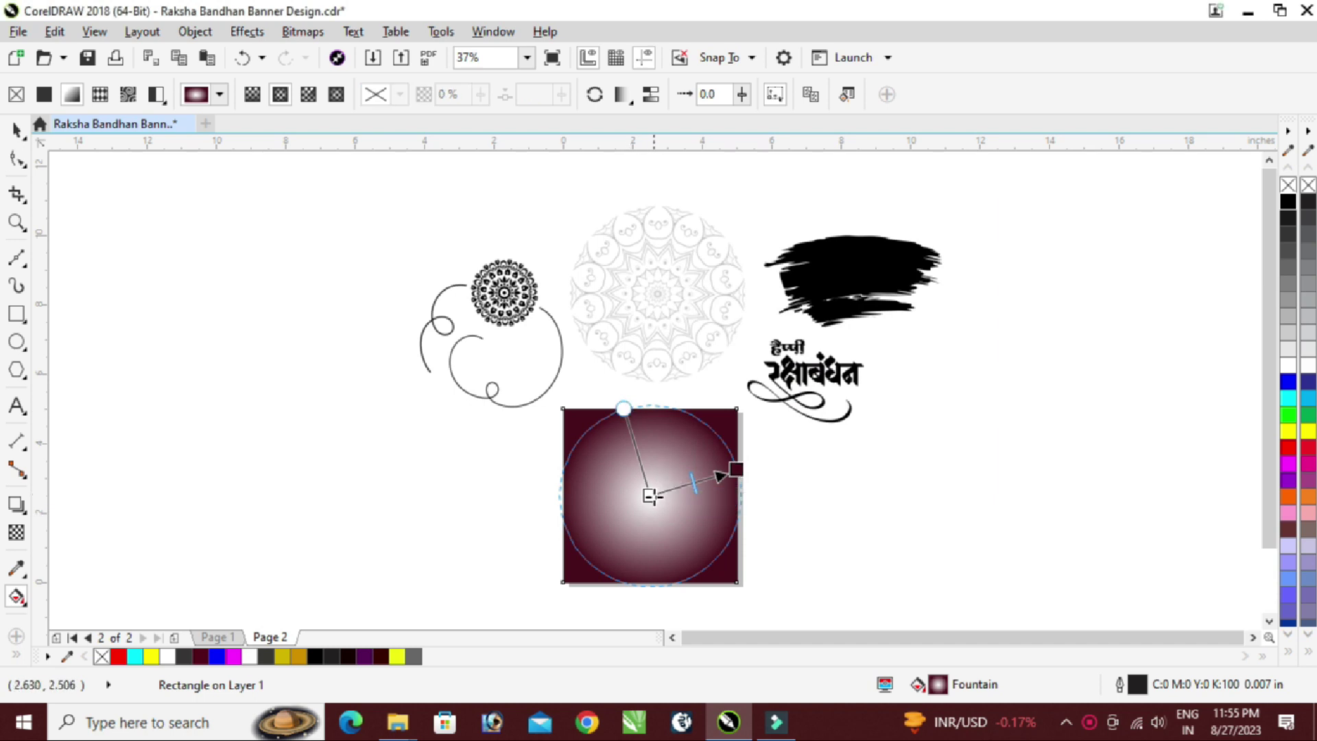
left_click(651, 496)
left_click(628, 525)
left_click(721, 400)
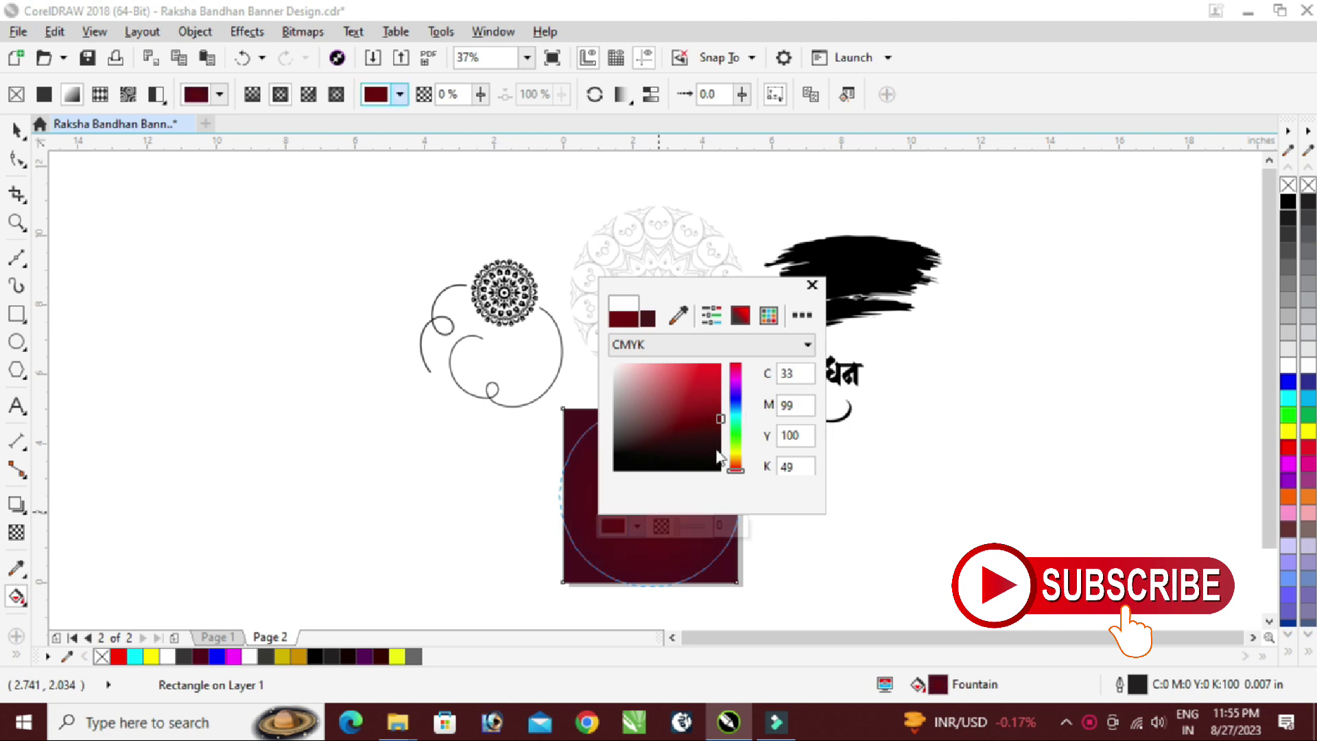
left_click(875, 529)
left_click(16, 129)
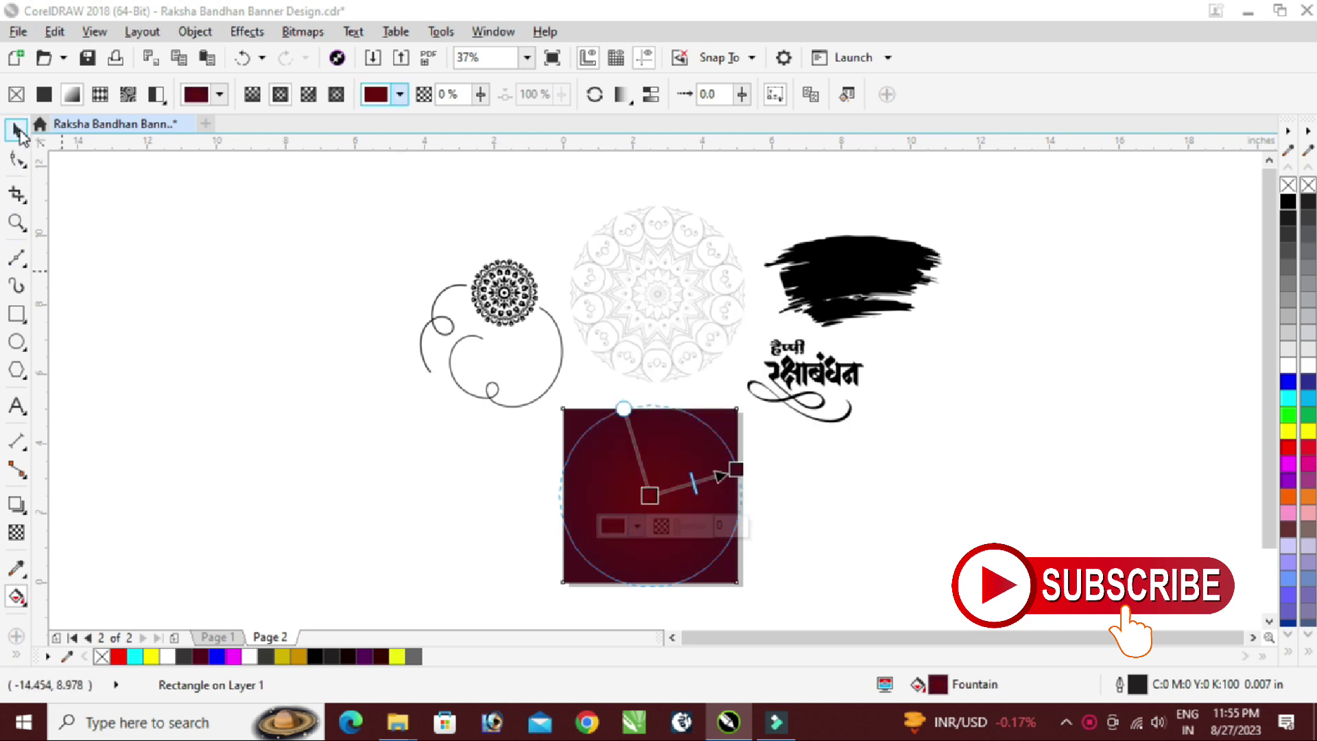
Move the black brush stroke beside the maroon square and fill it with purple, #870087
left_click(384, 312)
left_click(844, 273)
mouse_move(844, 273)
left_mouse_down()
mouse_move(1015, 444)
mouse_move(845, 500)
left_mouse_up()
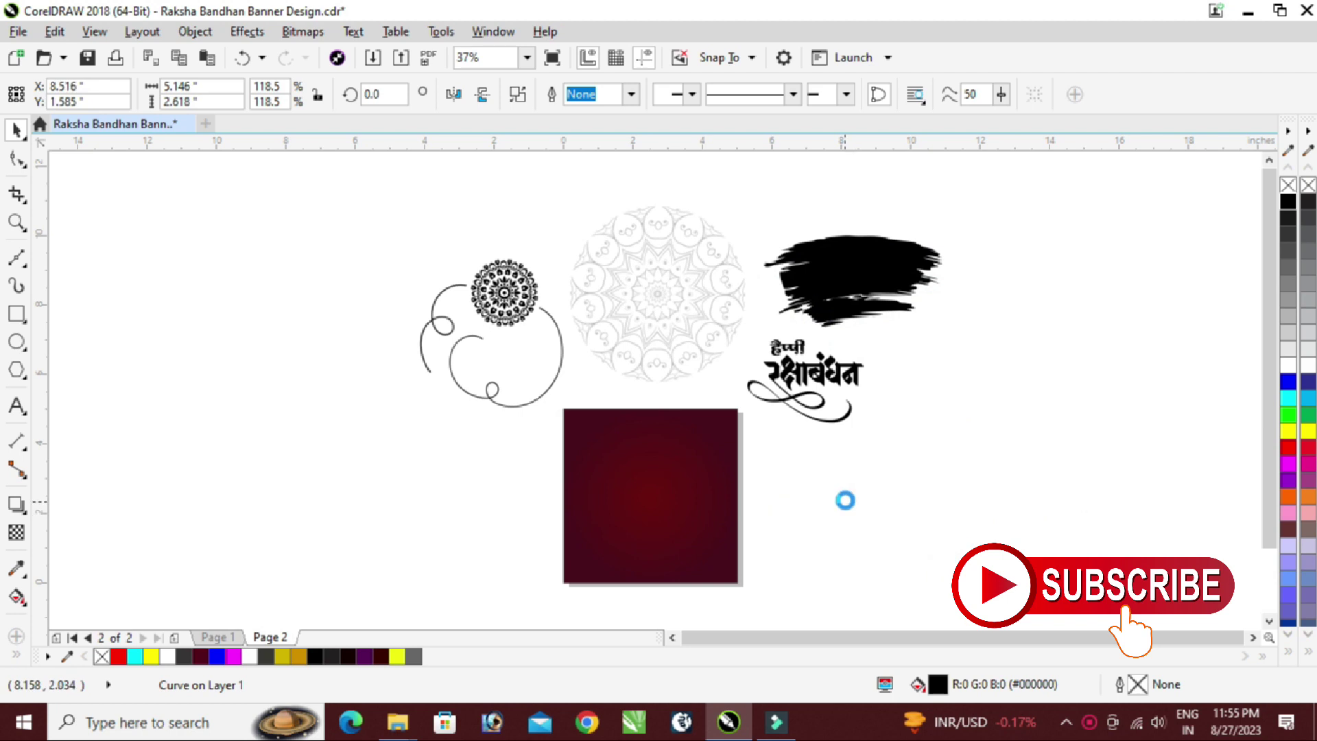
left_click(1288, 463)
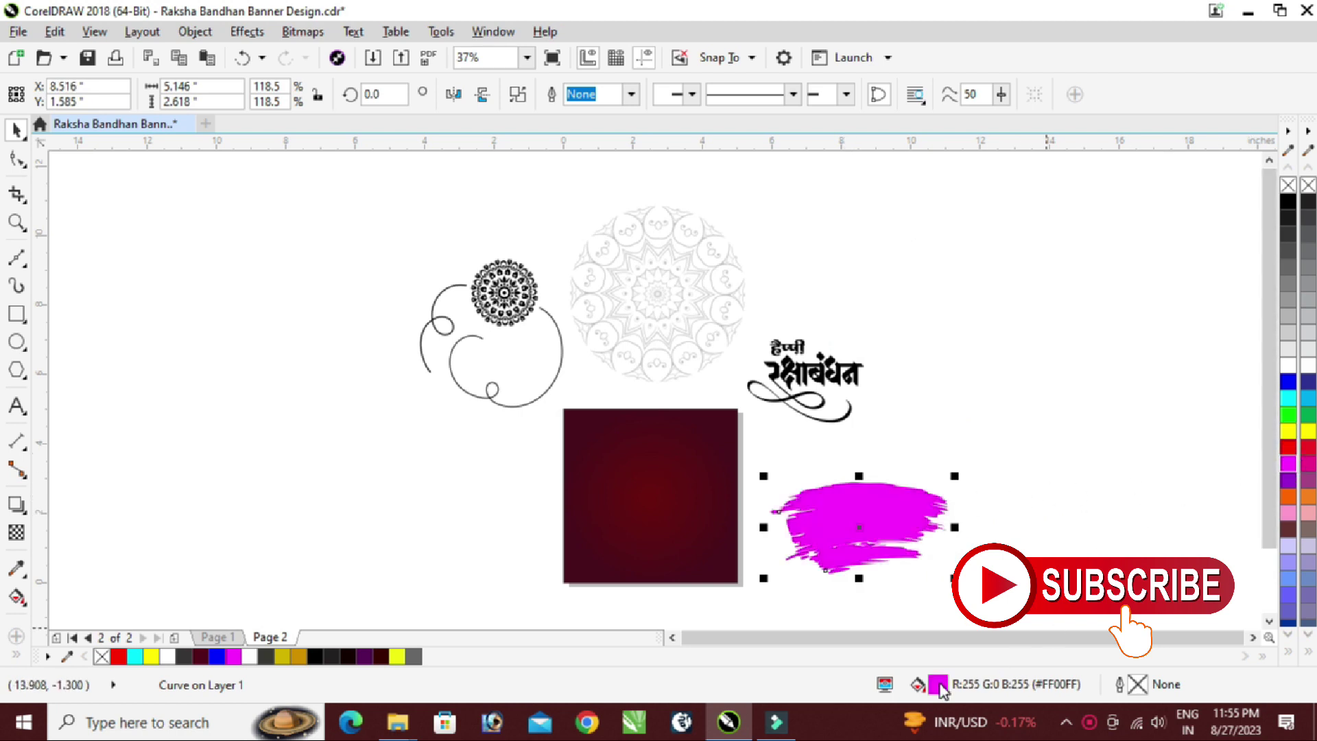
double_click(939, 684)
left_click_drag(473, 347, 535, 360)
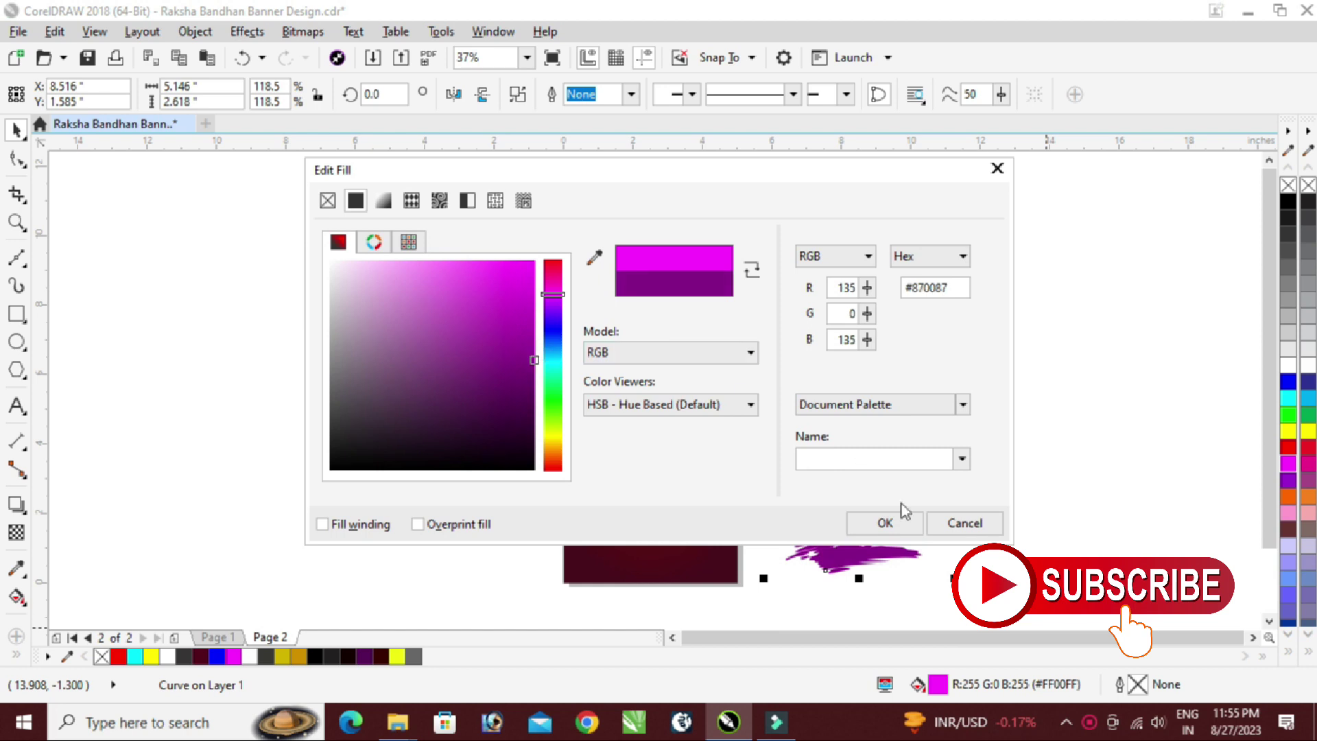
left_click(892, 525)
PowerClip the purple brush stroke inside the maroon square
right_click(876, 519)
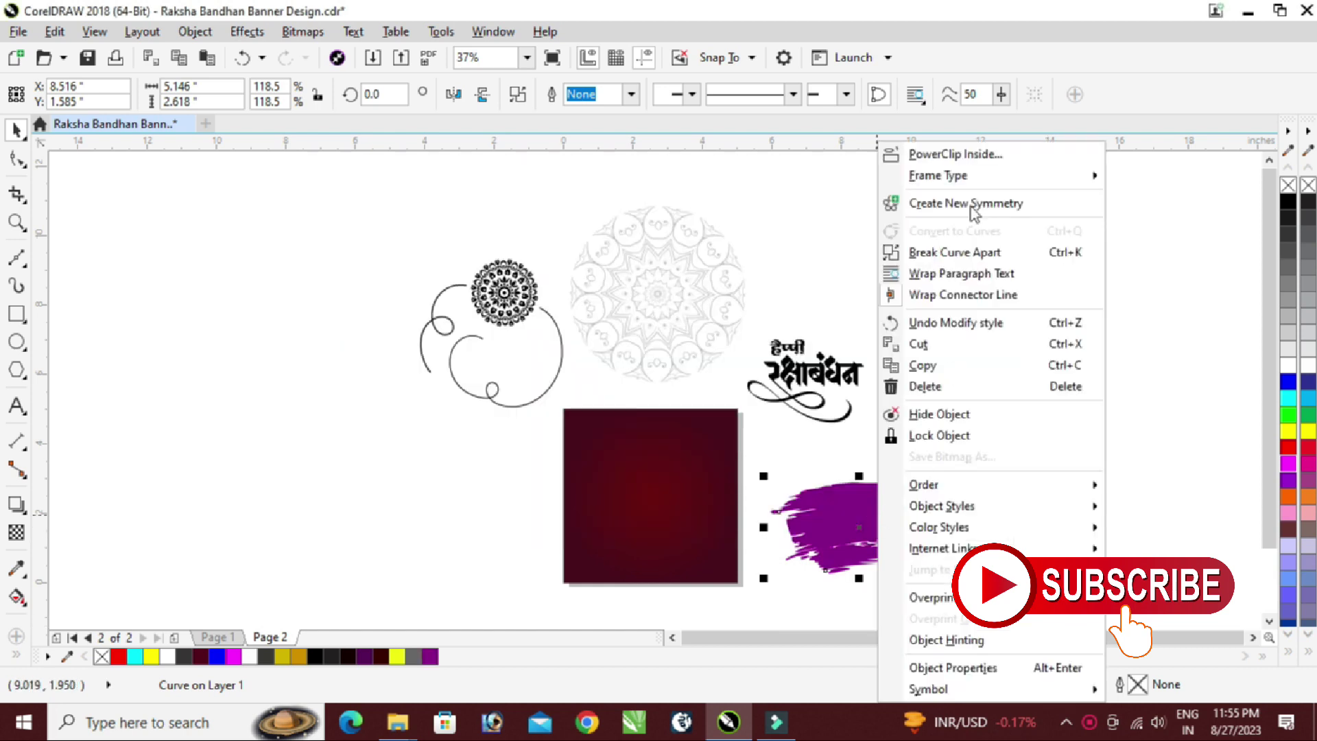
left_click(961, 157)
left_click(643, 493)
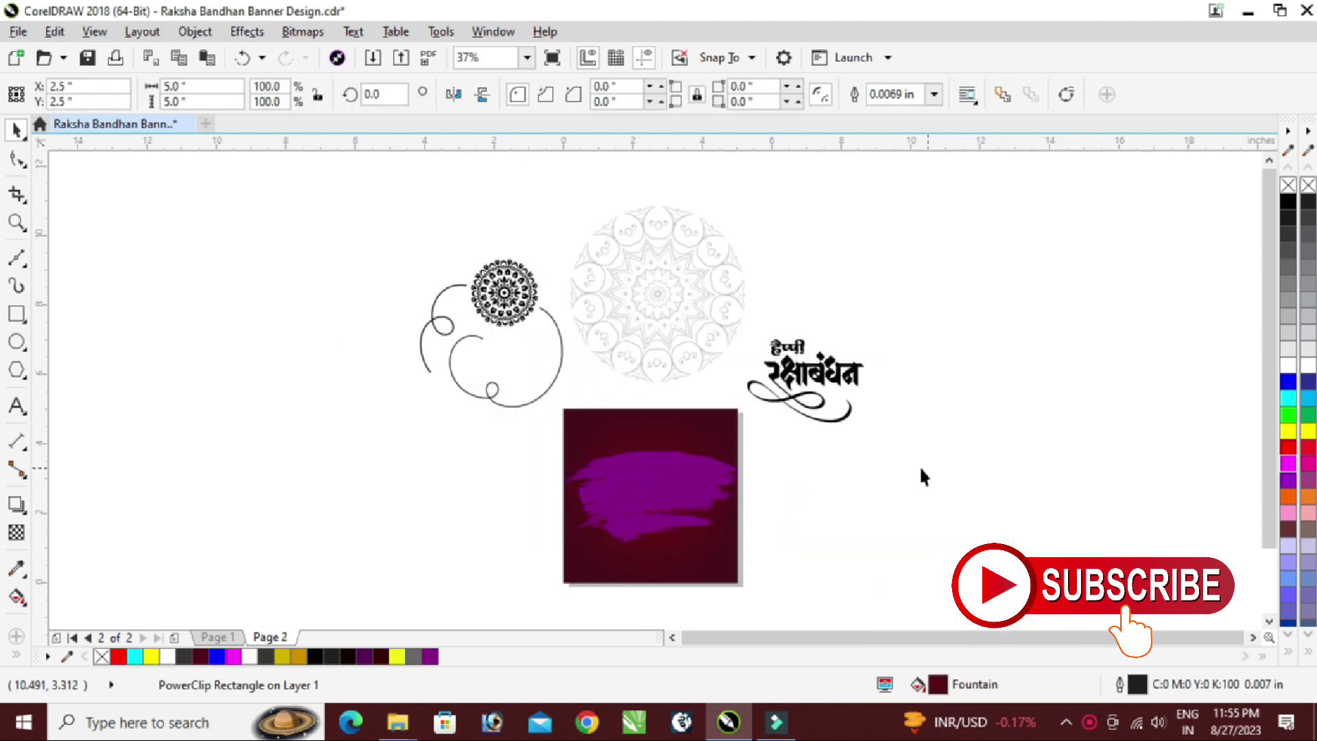
Fill the large outline mandala with dark grey (#4D4D4D) and PowerClip it inside the maroon square
scroll(587, 472, "up", 2)
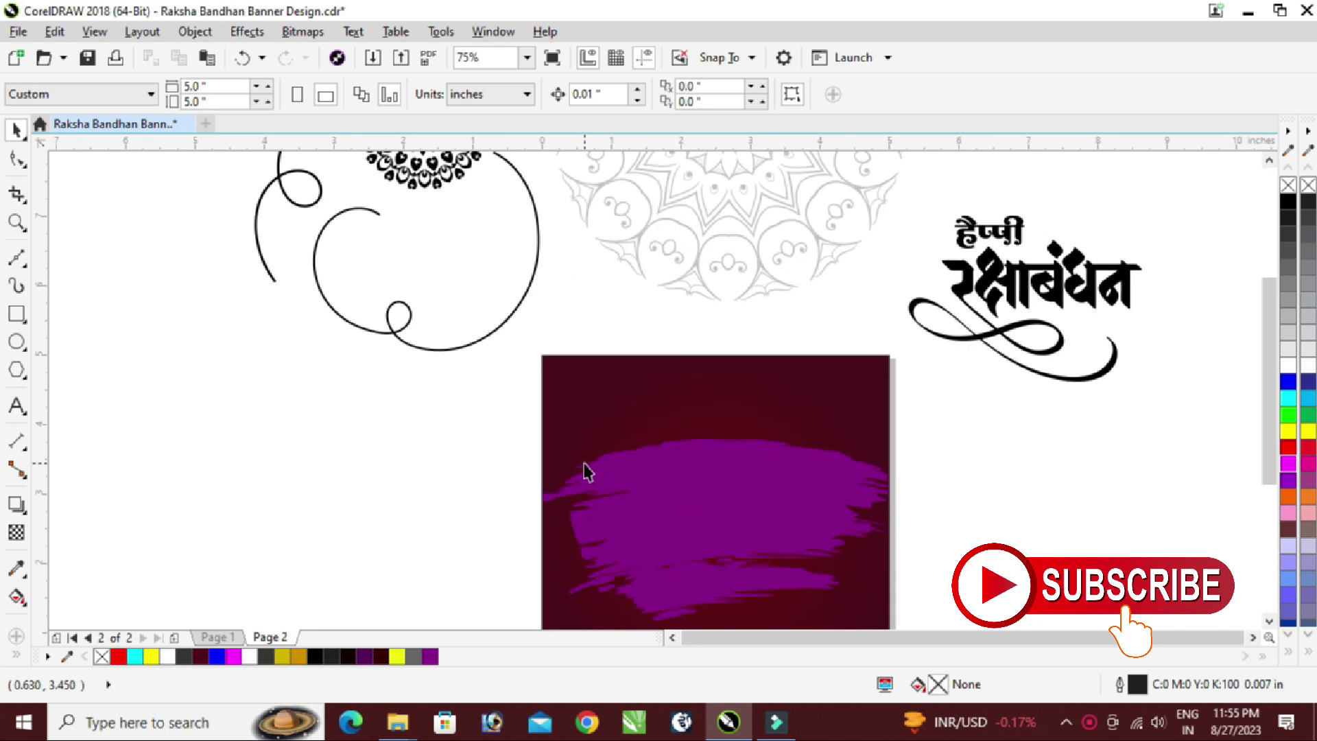
left_click(689, 237)
scroll(689, 236, "down", 4)
left_click_drag(677, 232, 784, 363)
scroll(784, 363, "up", 2)
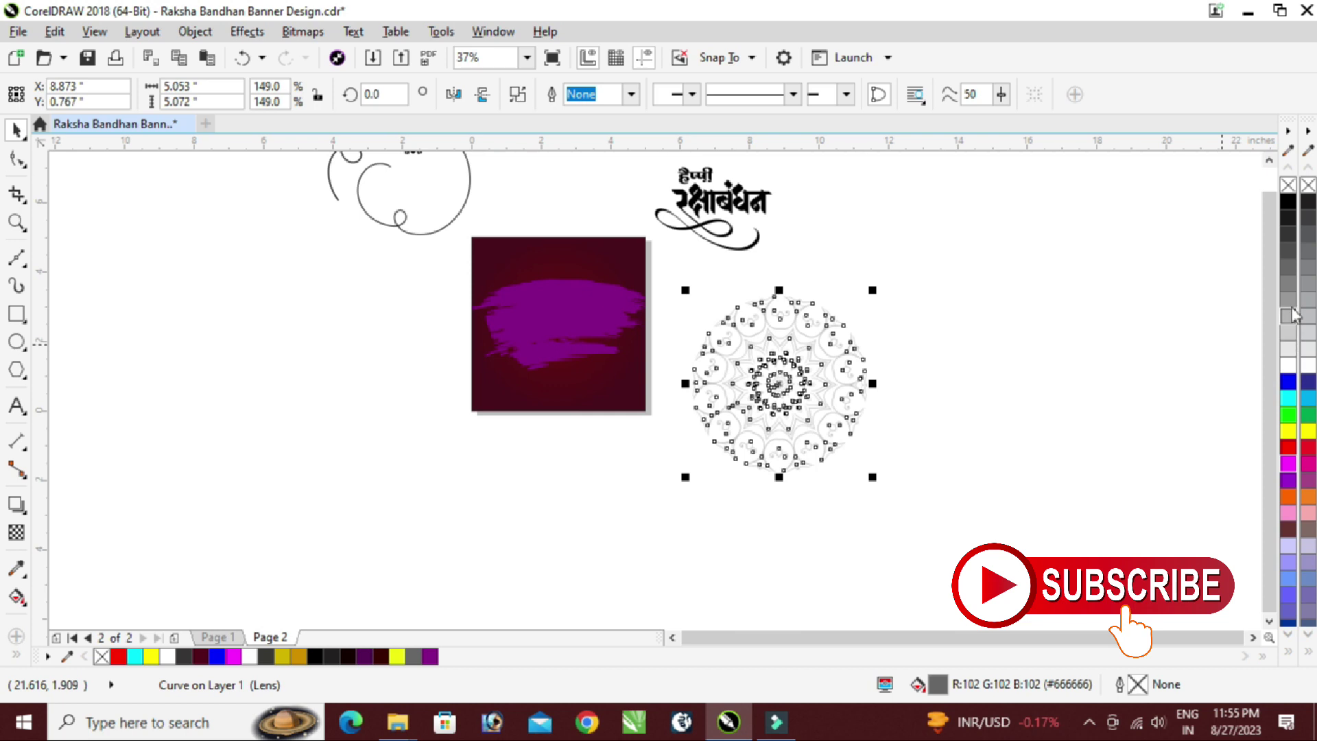
right_click(782, 376)
left_click(857, 151)
left_click(546, 266)
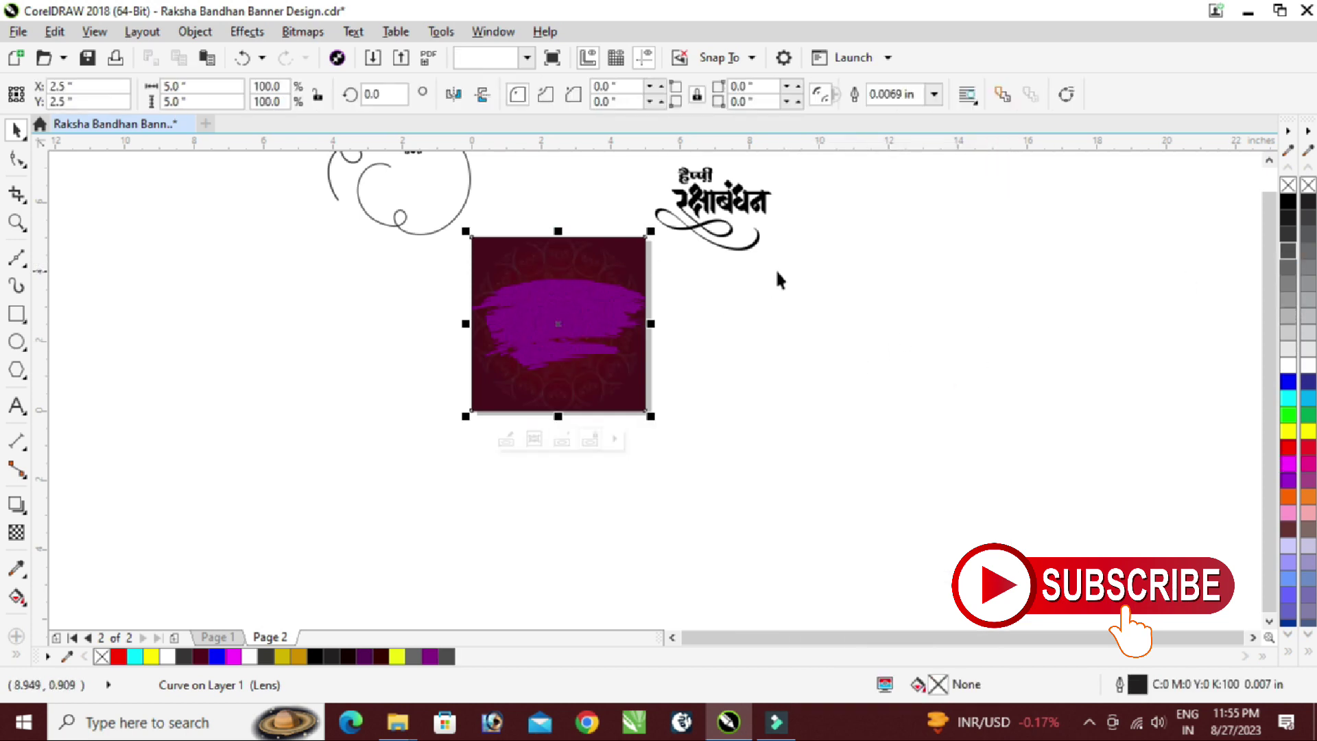
Edit the square's PowerClip contents, send the large mandala behind the purple brush stroke, and finish editing
scroll(514, 258, "up", 4)
double_click(622, 441)
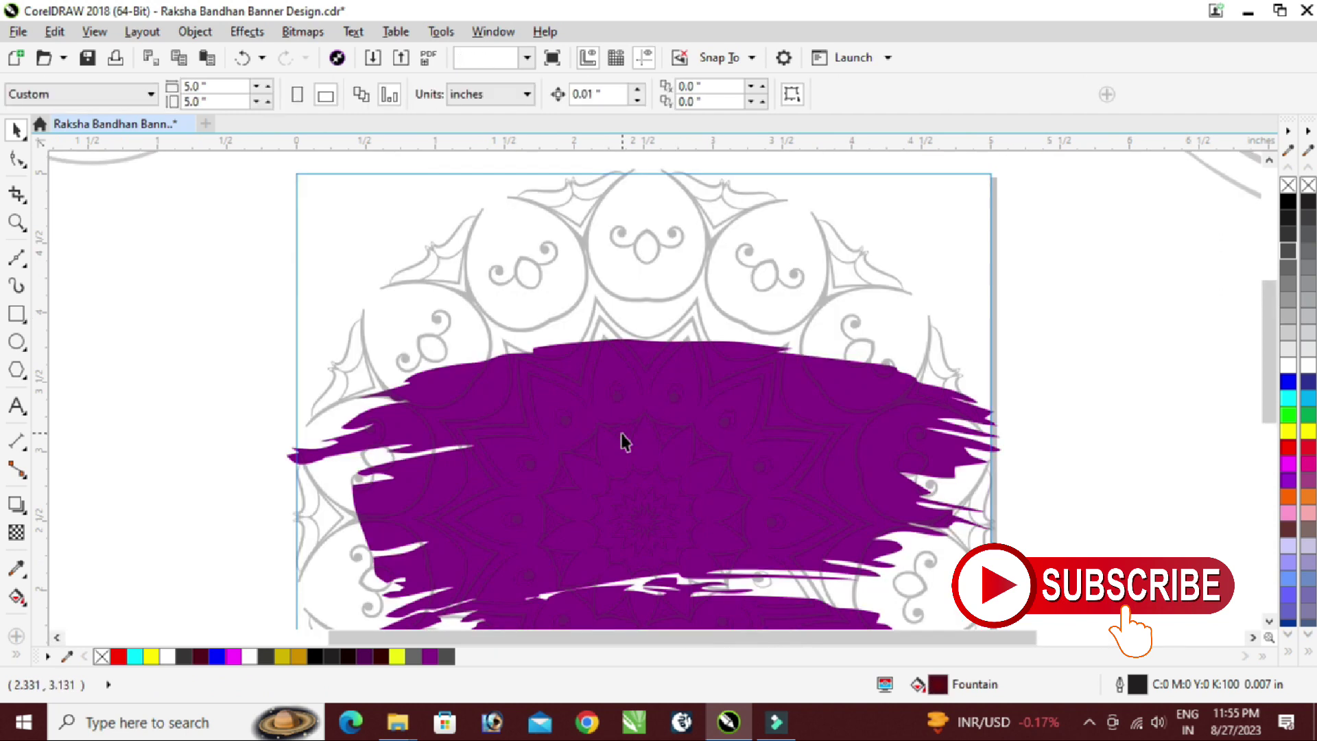
left_click(517, 270)
scroll(540, 273, "down", 2)
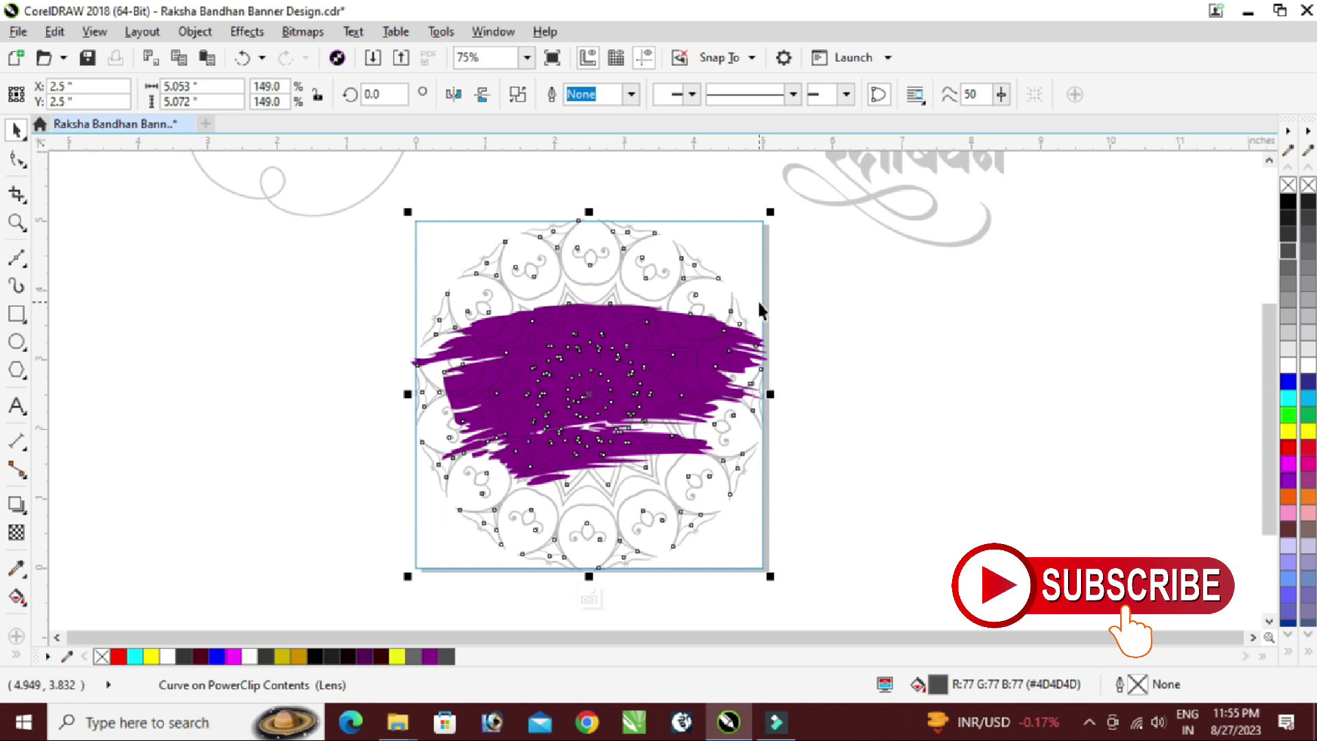
left_click(882, 355)
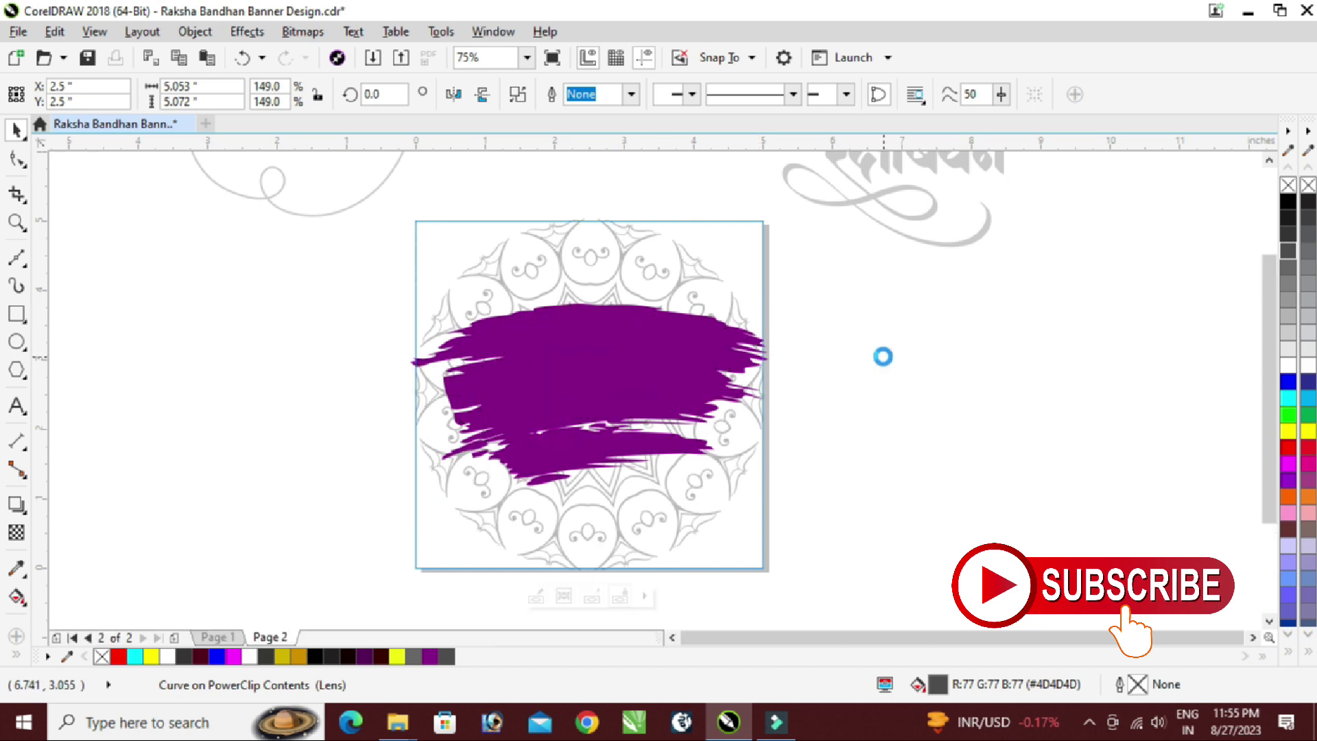
left_click(882, 355)
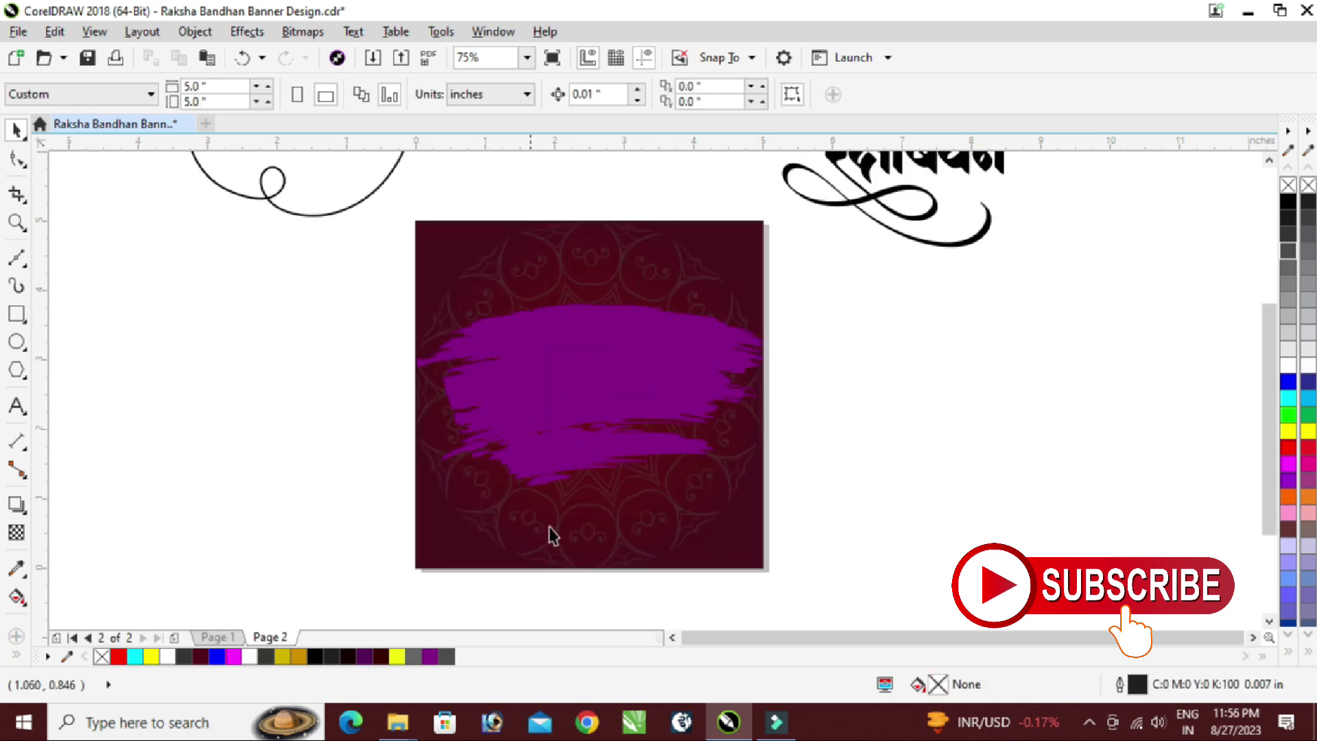
Move the small black mandala together with its curled threads to the empty area beside the maroon square, below the Hindi lettering
scroll(631, 302, "down", 2)
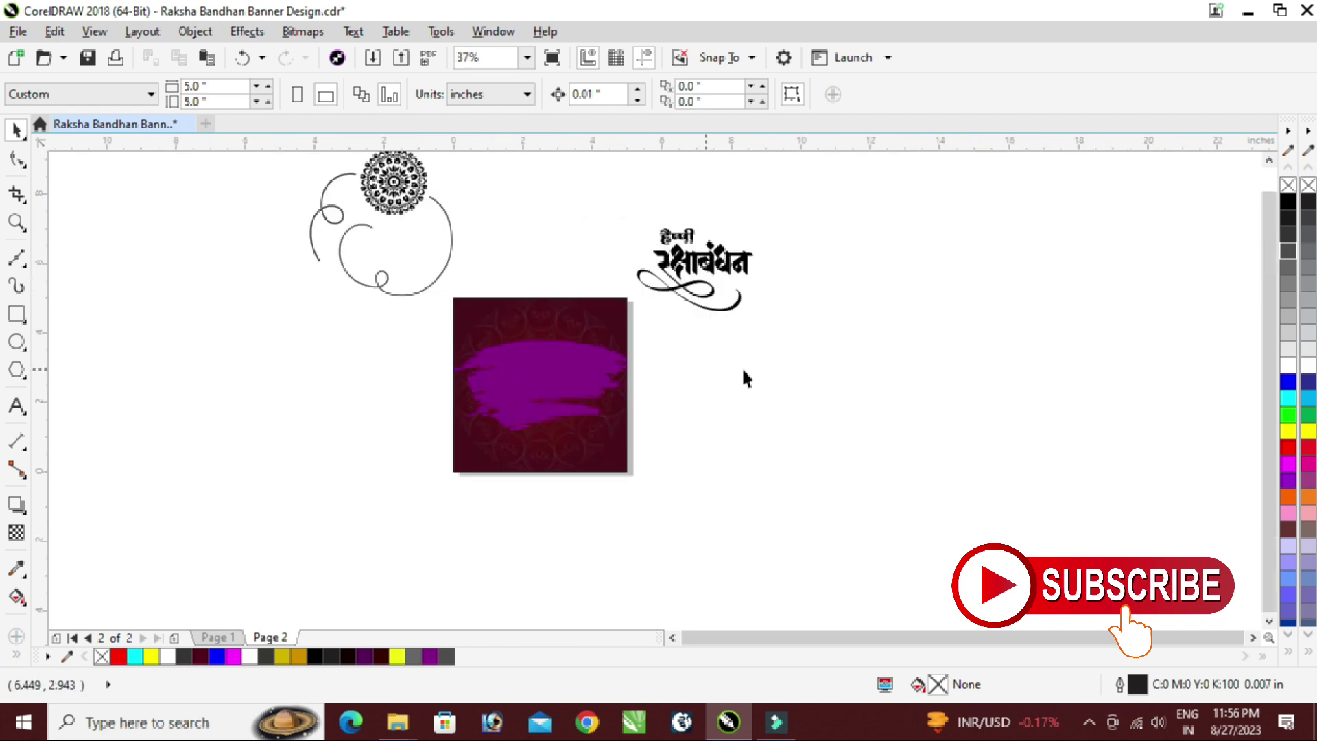
left_click(414, 190)
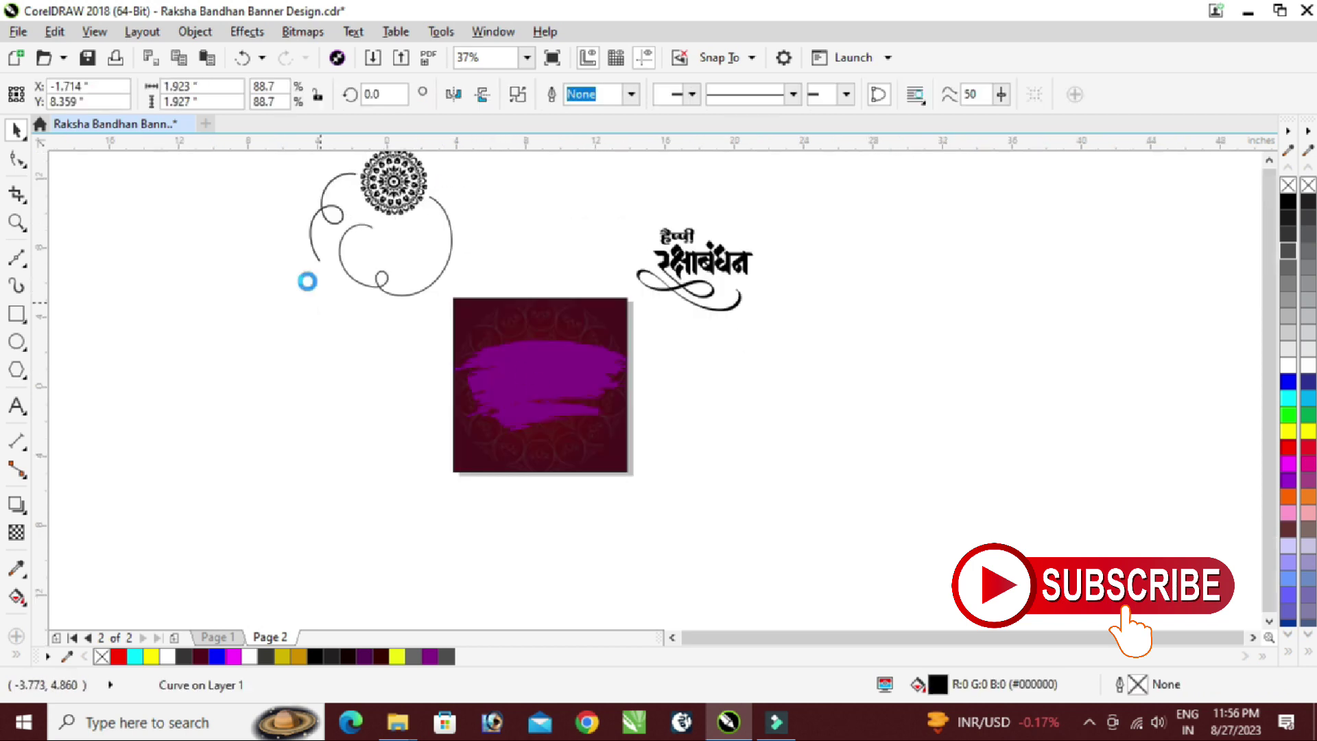
scroll(306, 282, "down", 2)
left_click_drag(365, 240, 541, 334)
scroll(554, 336, "up", 4)
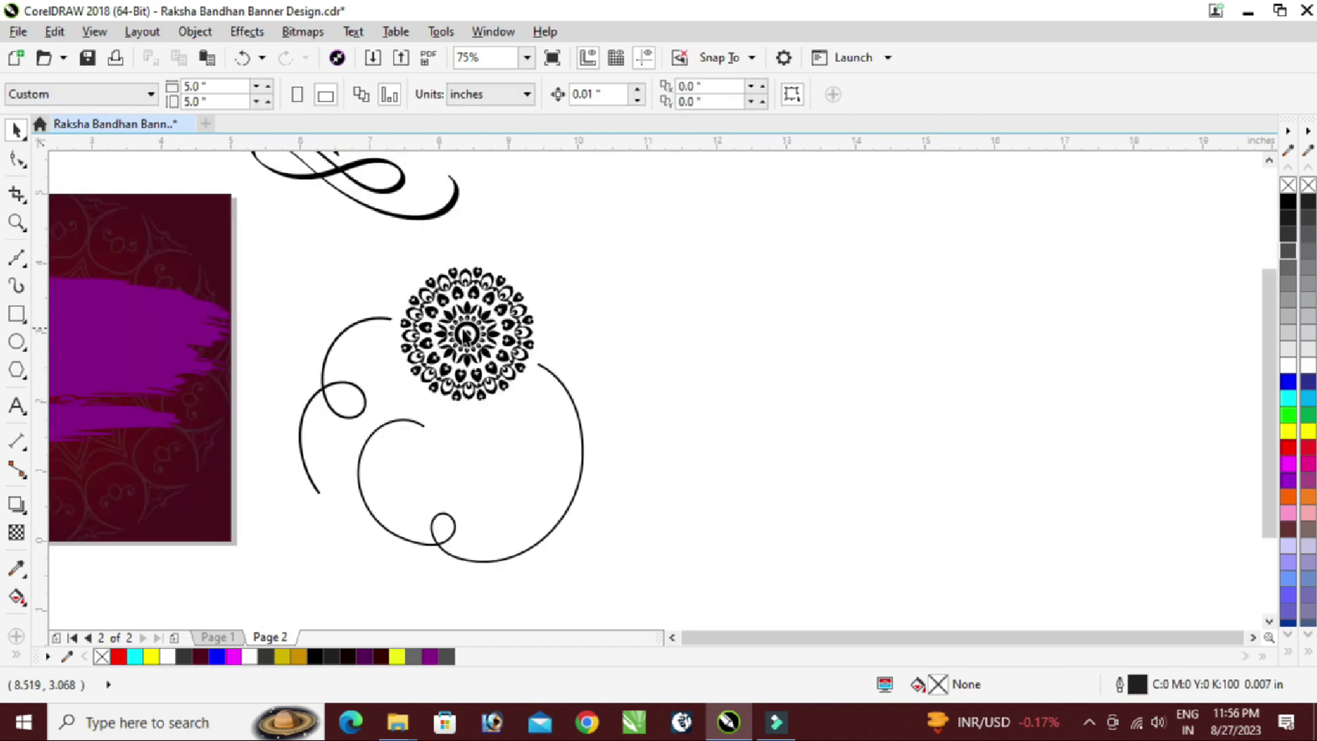
Try a rectangular fountain fill on the small mandala, running from magenta and pink through red to black, centred on its middle
left_click(467, 333)
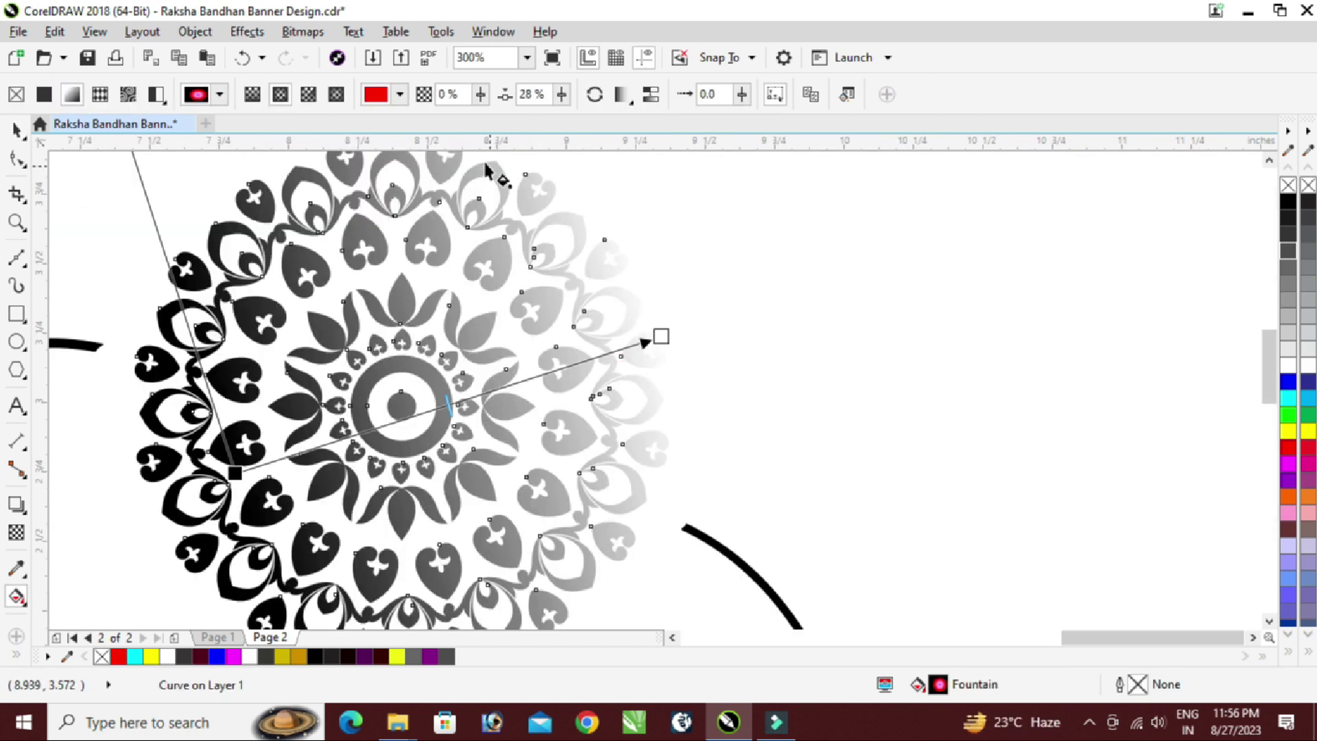
left_click(344, 96)
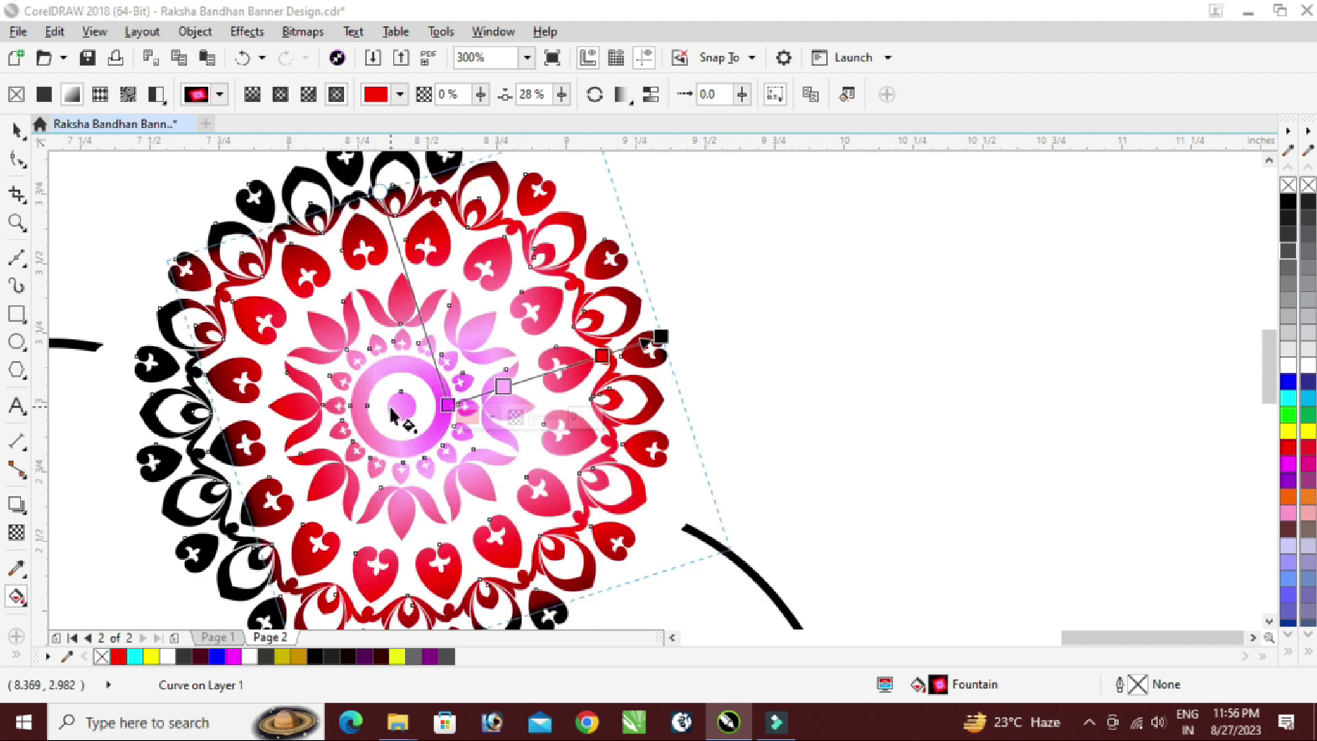
scroll(405, 357, "down", 1)
left_click_drag(406, 274, 379, 241)
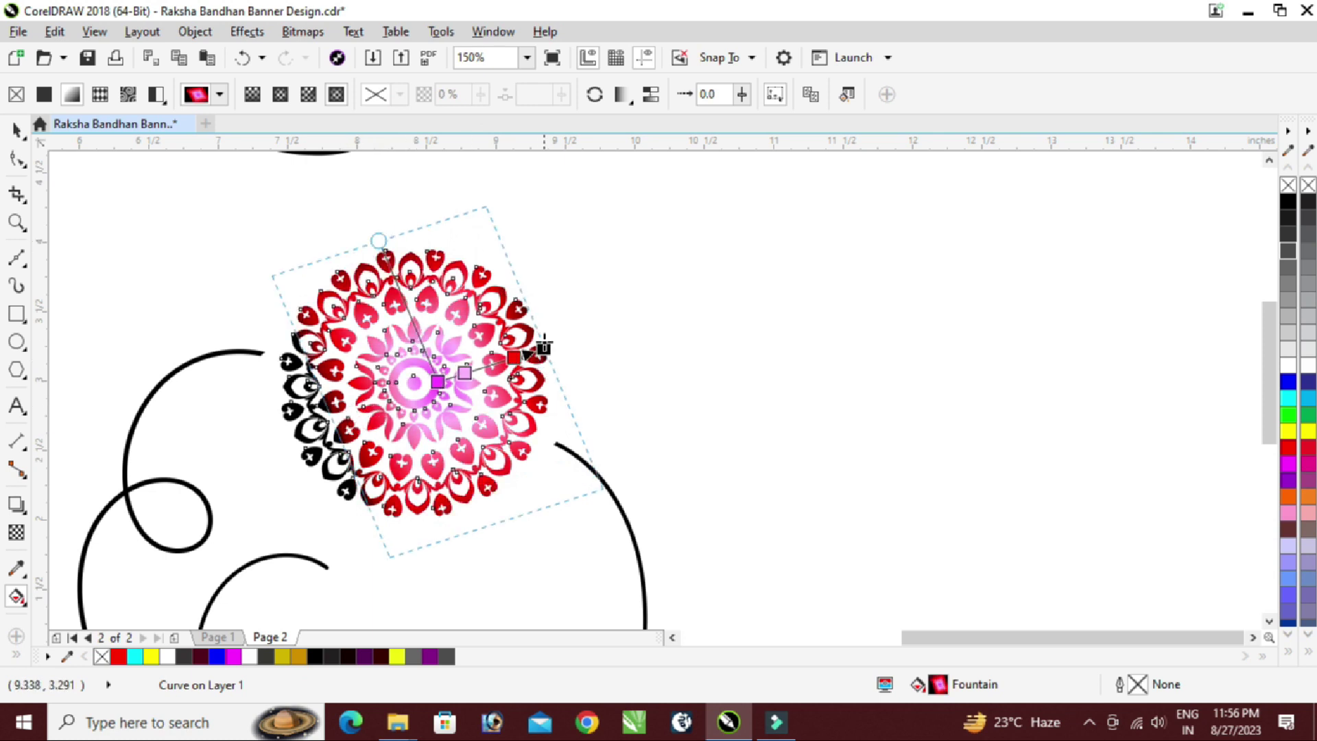
left_click_drag(544, 347, 600, 311)
left_click_drag(437, 381, 412, 378)
Try adjusting the small mandala's fountain fill extents so that red falls on its outer petals
scroll(603, 365, "down", 1)
scroll(548, 393, "up", 1)
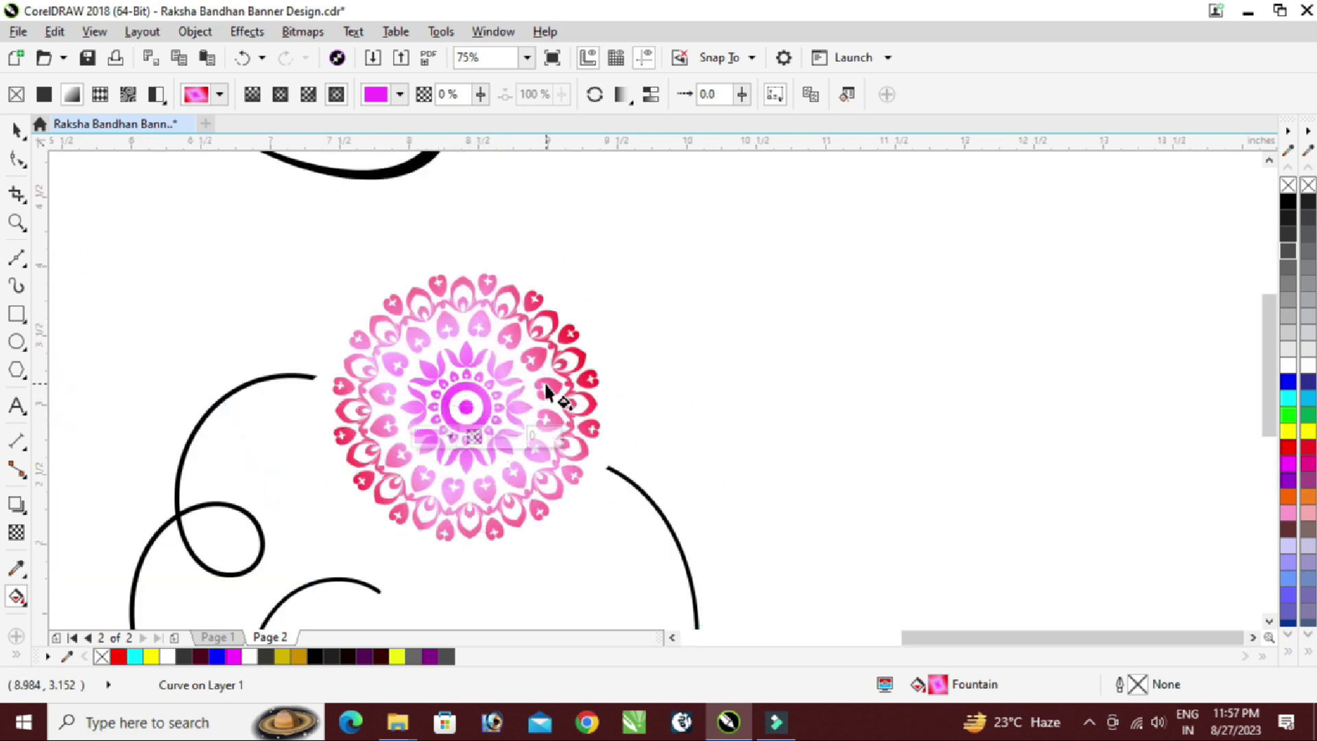
scroll(556, 350, "down", 1)
left_click_drag(451, 250, 469, 292)
key("ctrl+z")
scroll(645, 399, "up", 2)
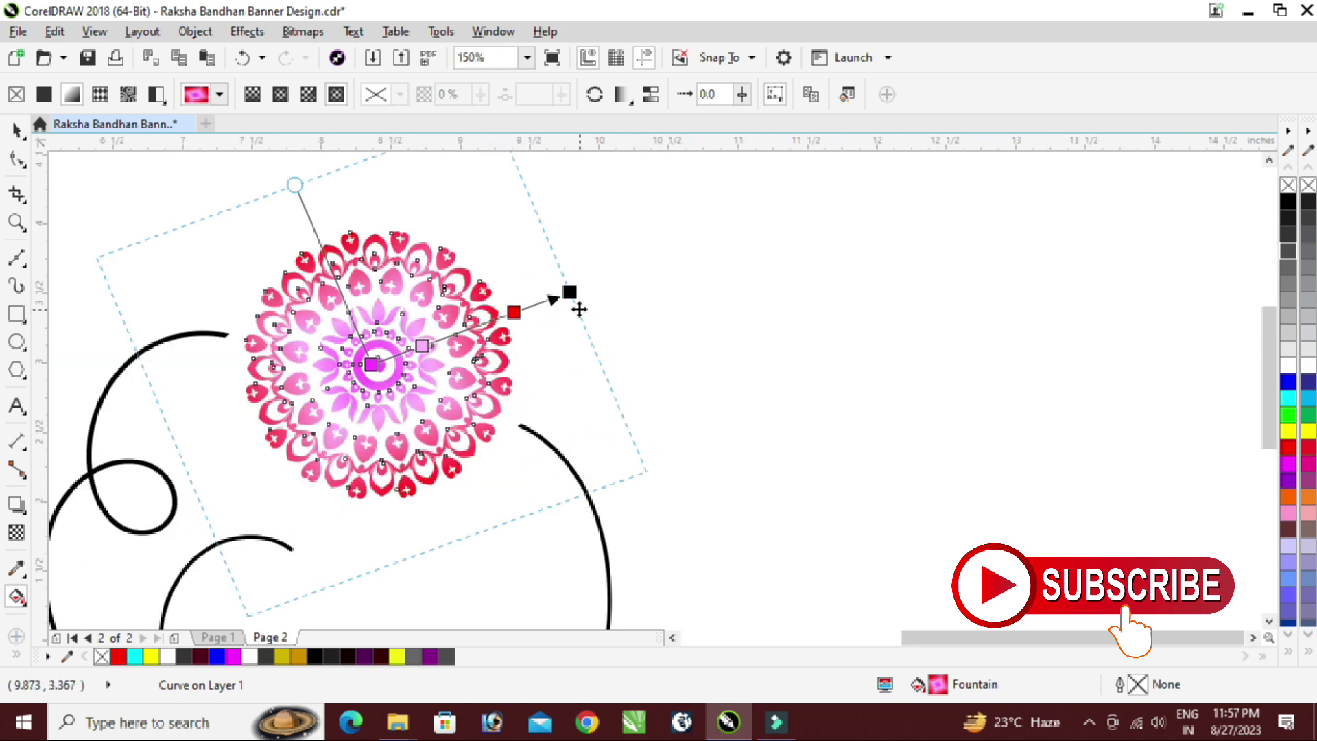
left_click_drag(570, 293, 556, 303)
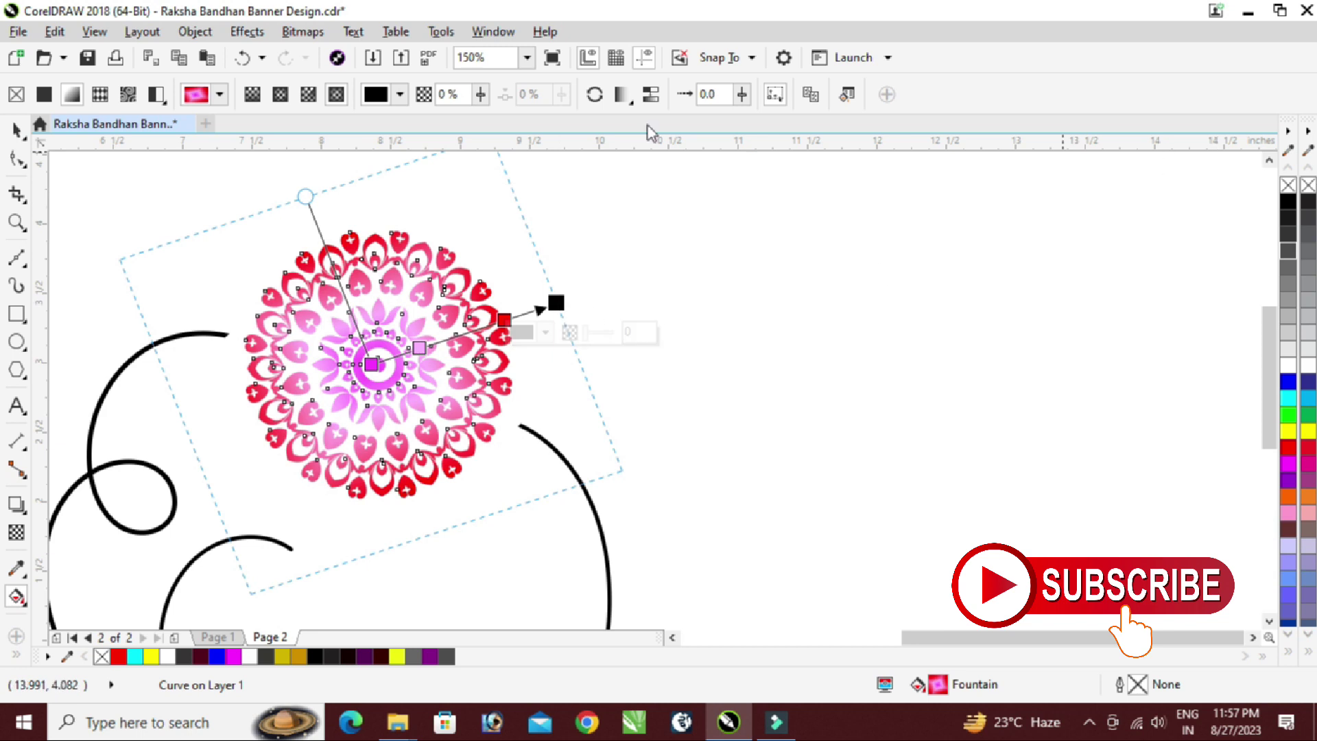
left_click(16, 128)
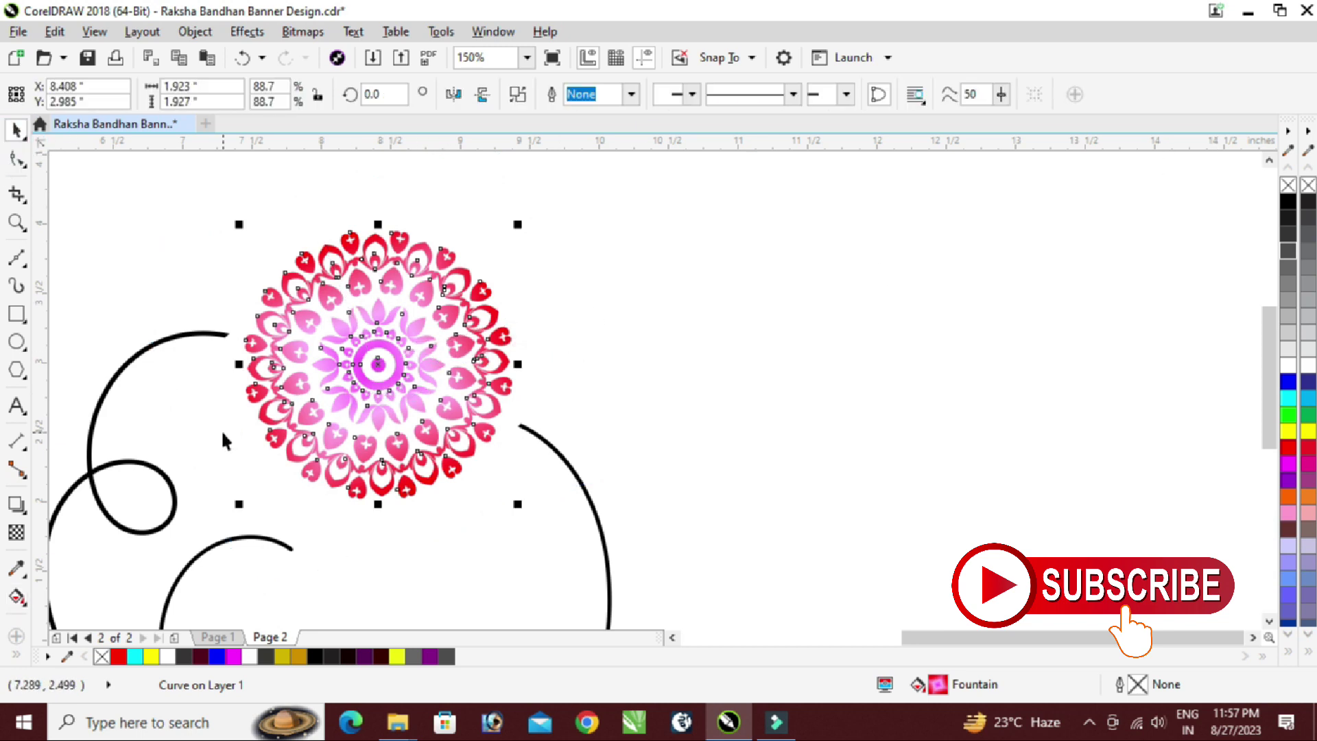
Undo all the fountain fill changes on the small mandala to restore its solid black fill
key("g")
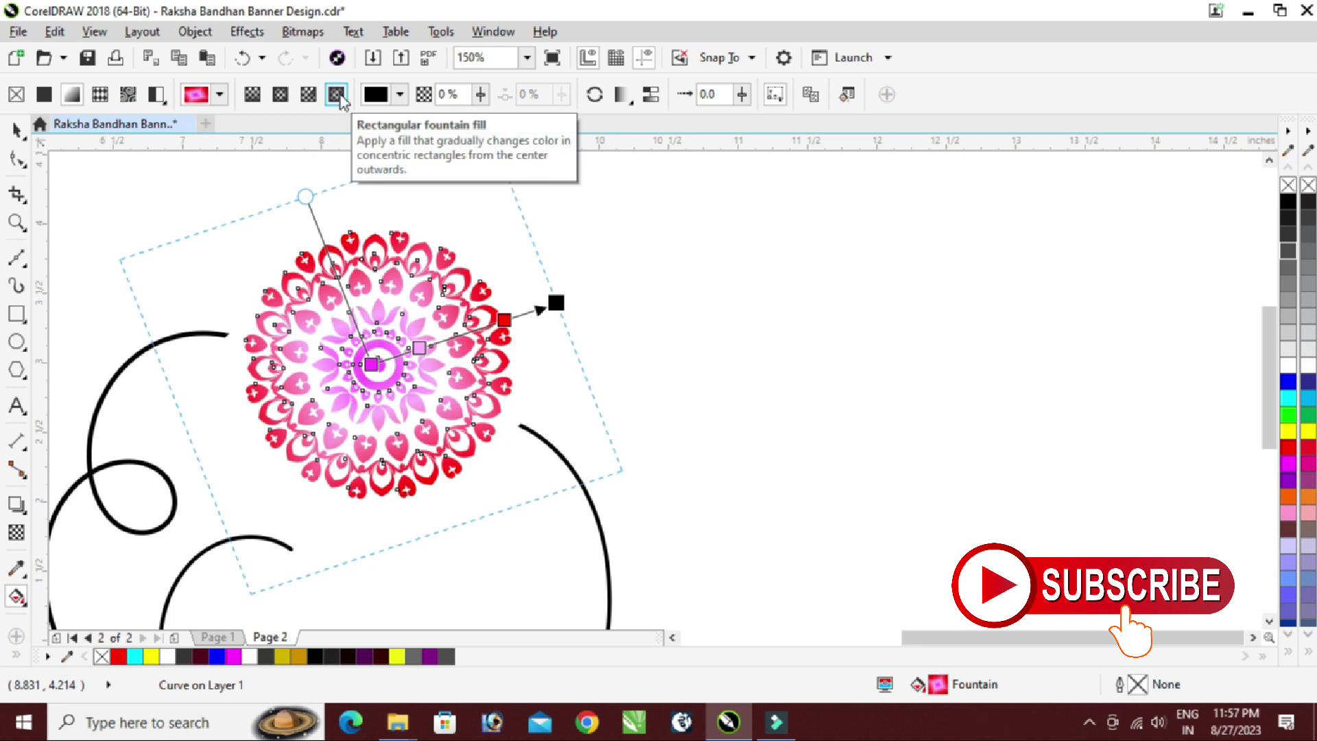
key("ctrl+z")
key("ctrl+z")
key("ctrl+z")
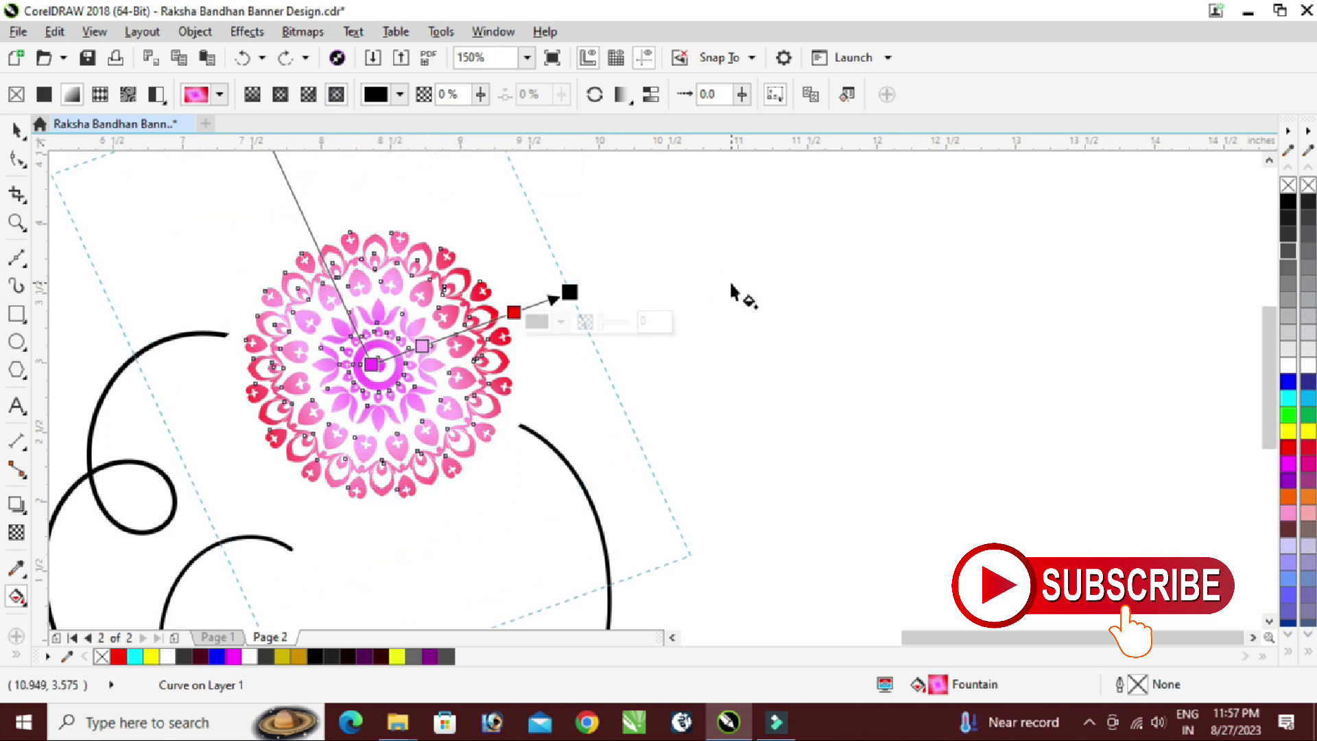
key("ctrl+z")
key("ctrl+z")
key("ctrl+z")
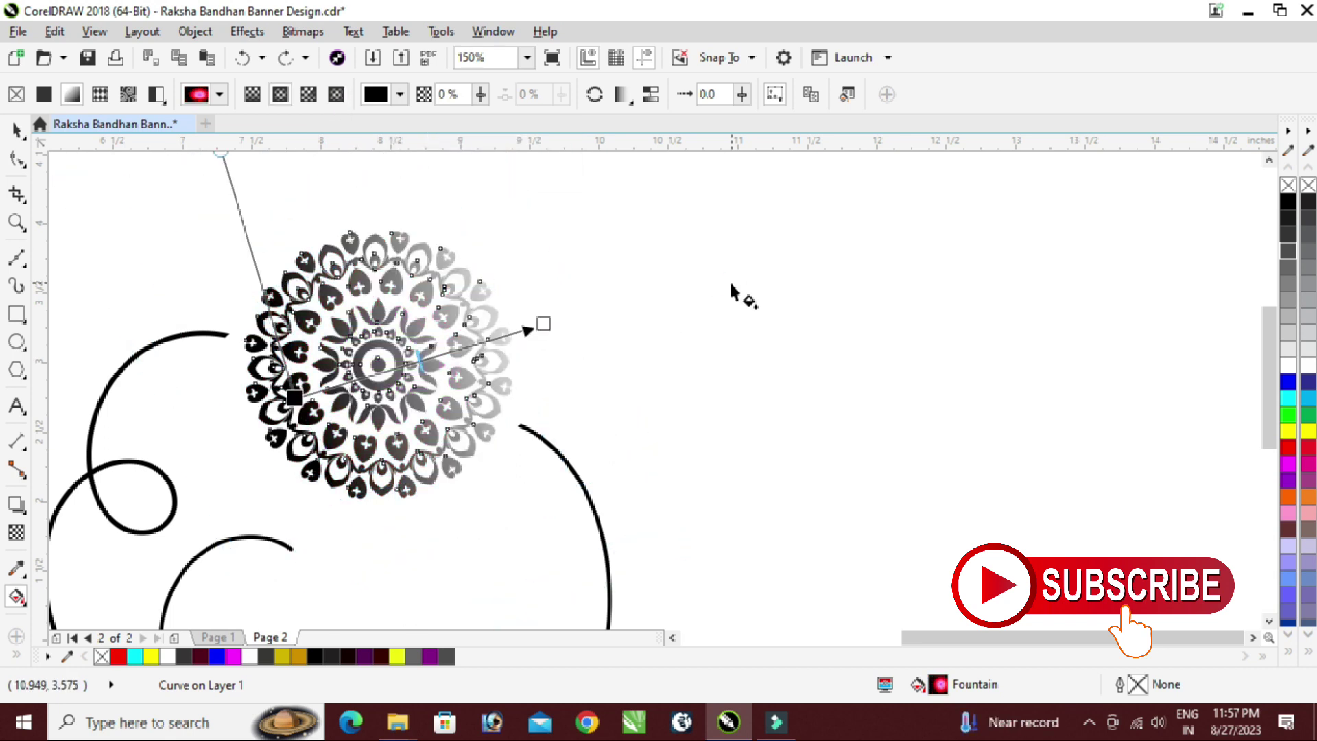
key("ctrl+z")
key("ctrl+z")
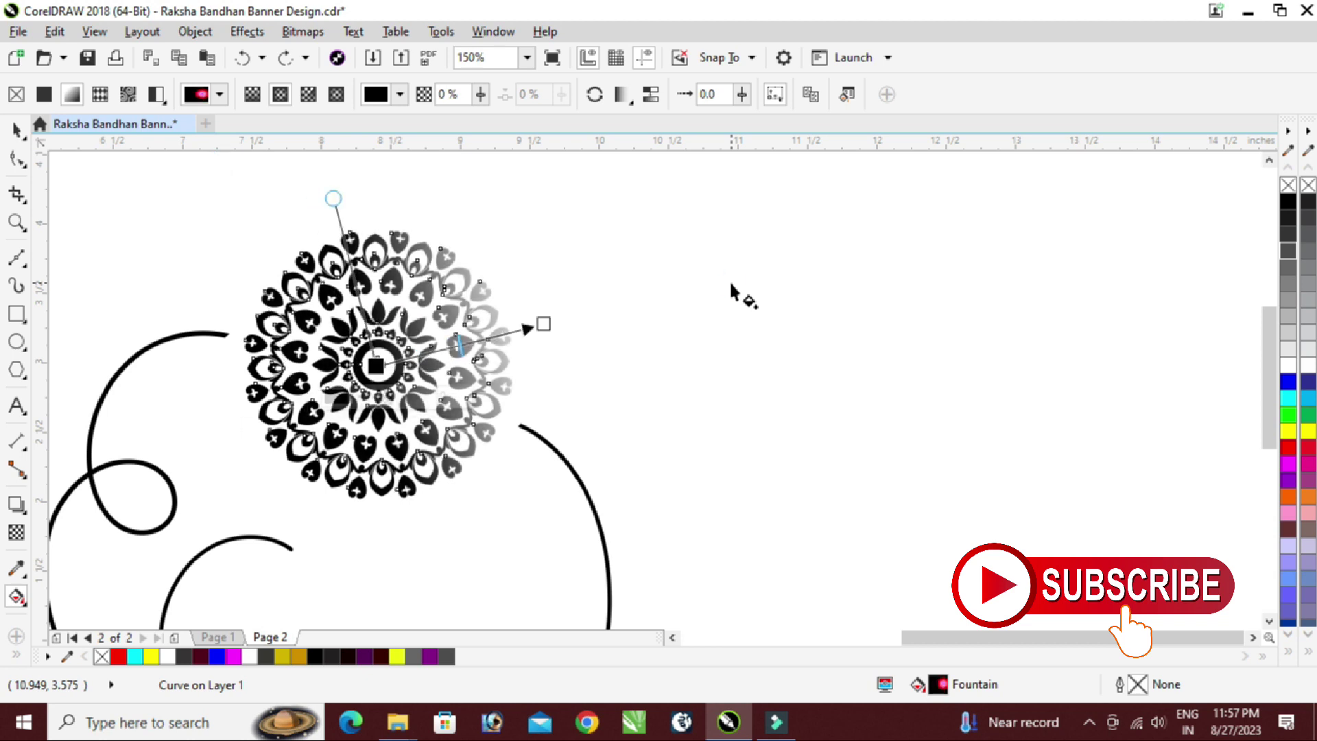
key("ctrl+z")
key("ctrl+z")
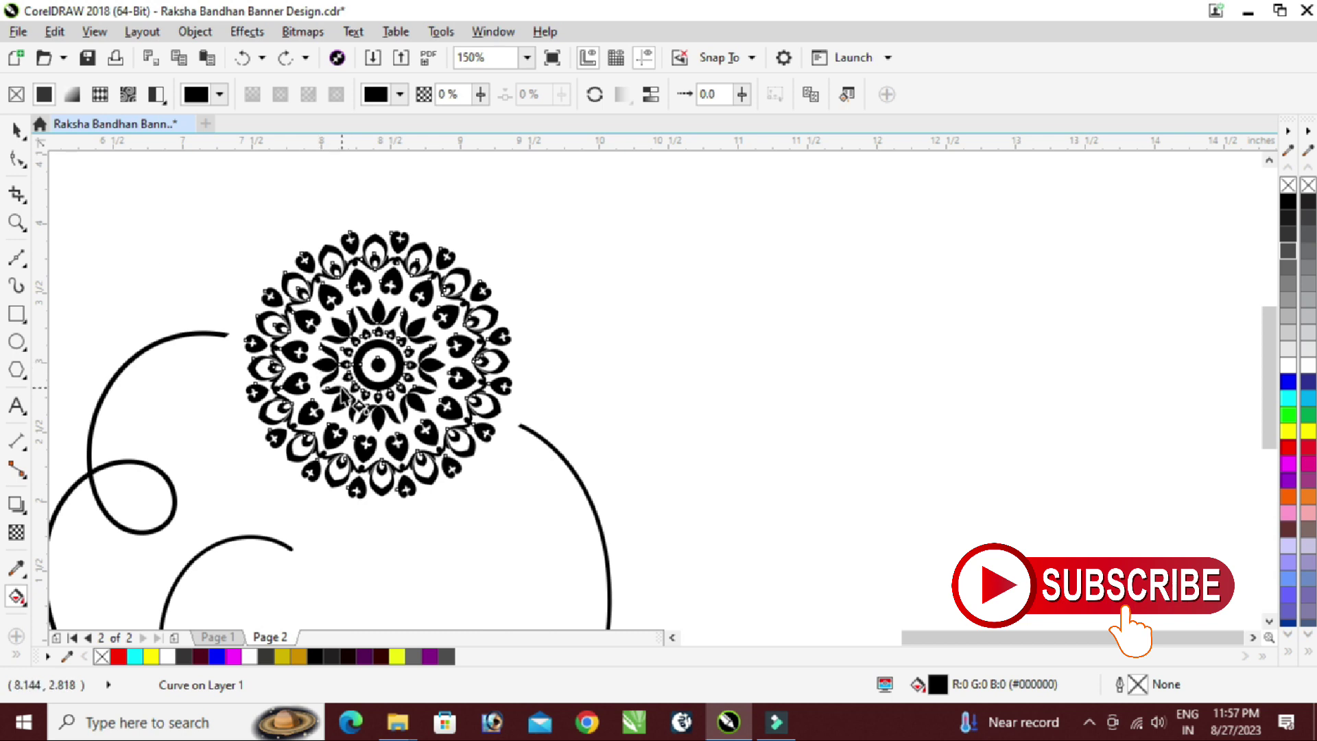
Apply a rectangular fountain fill of magenta, pink, red and black to the small mandala, centred on its middle
left_click_drag(387, 364, 546, 327)
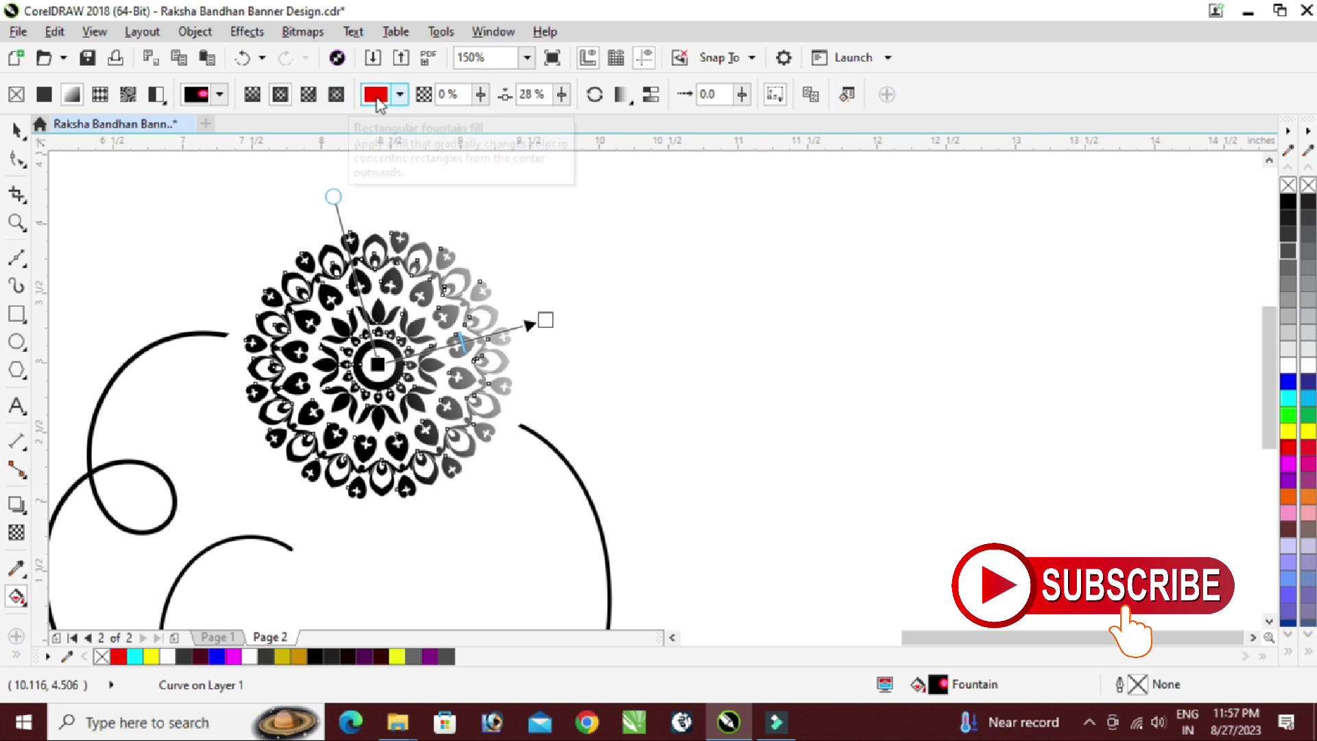
left_click(337, 95)
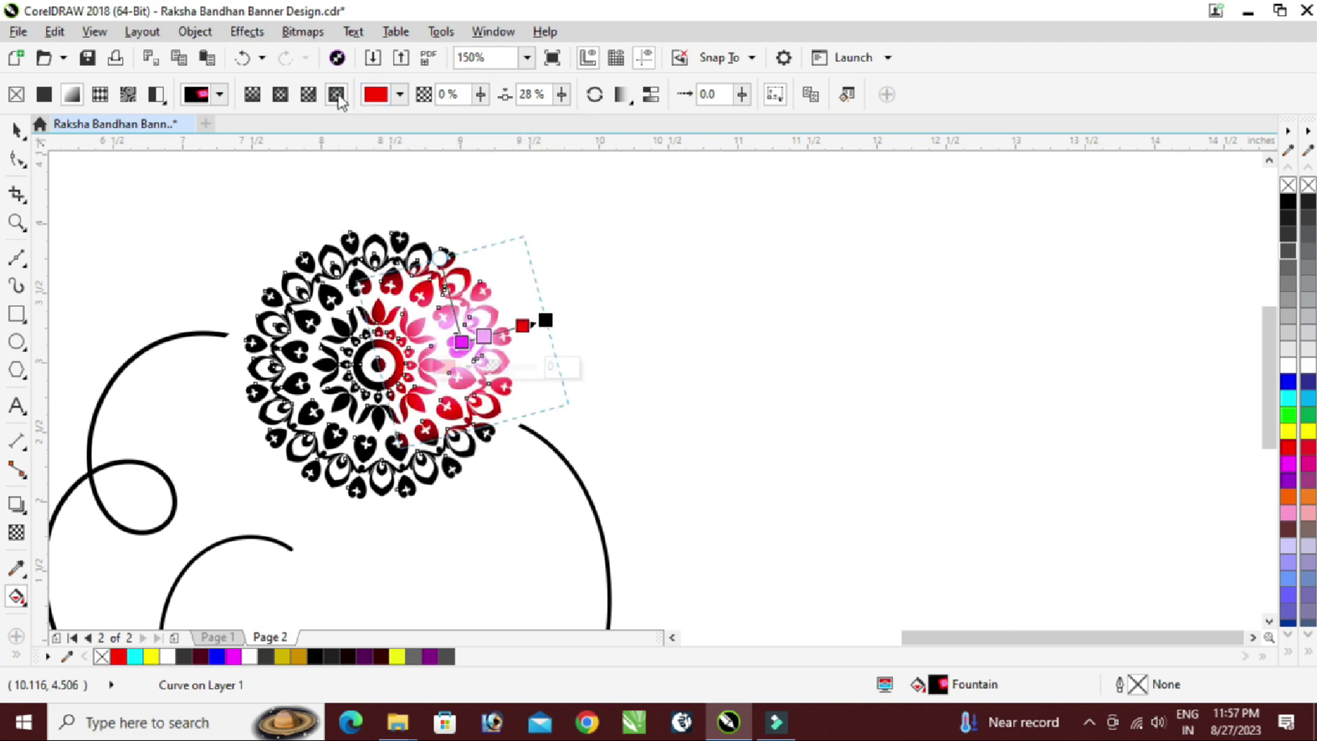
left_click_drag(461, 341, 377, 363)
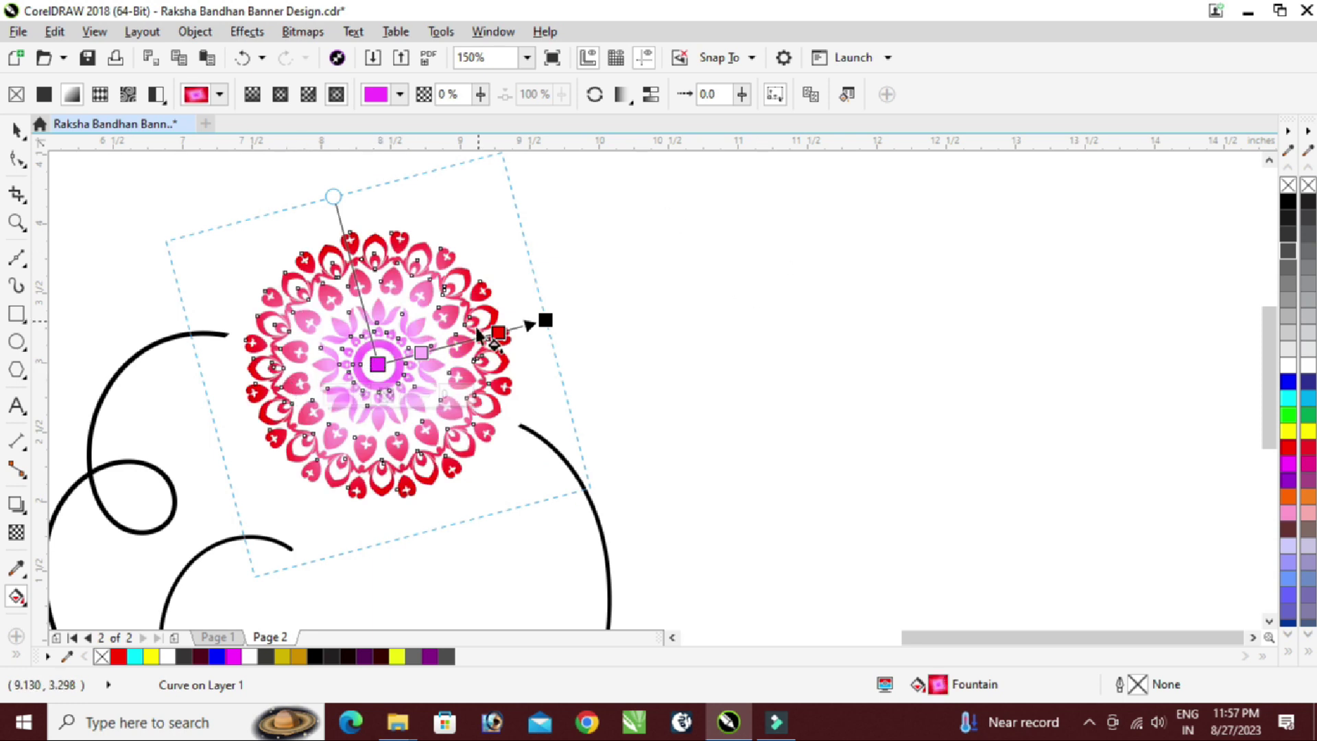
Recolour the mandala's outermost fountain fill stop dark gold and the neighbouring red stop golden yellow
left_click(545, 320)
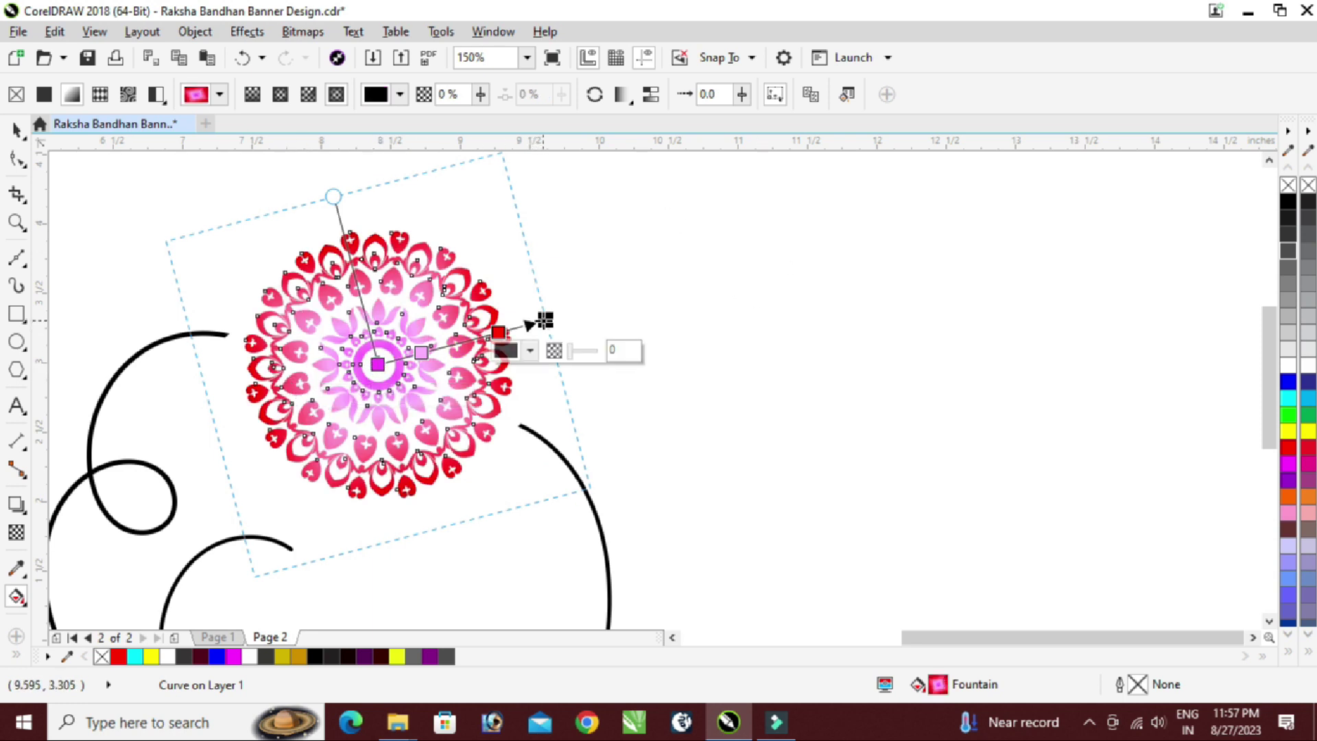
left_click(530, 350)
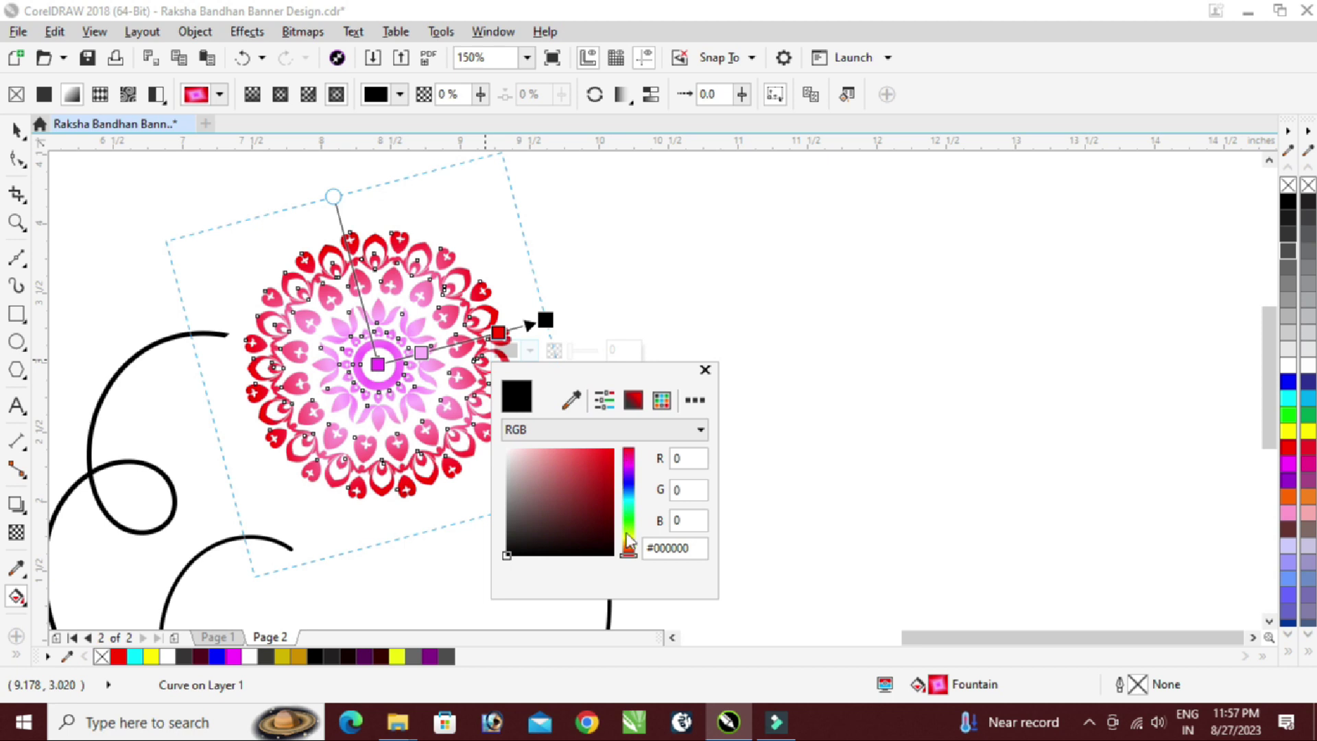
left_click(629, 542)
left_click_drag(606, 487, 634, 479)
left_click(499, 333)
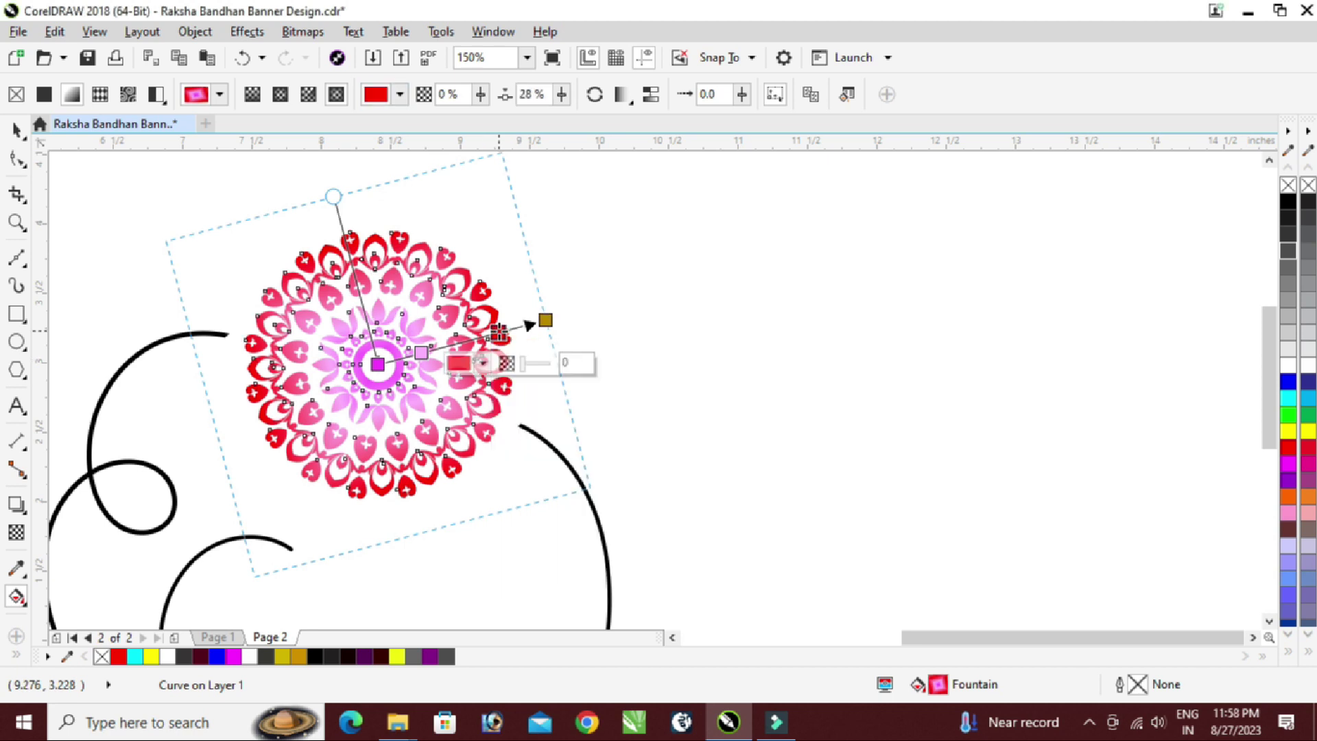
left_click(483, 362)
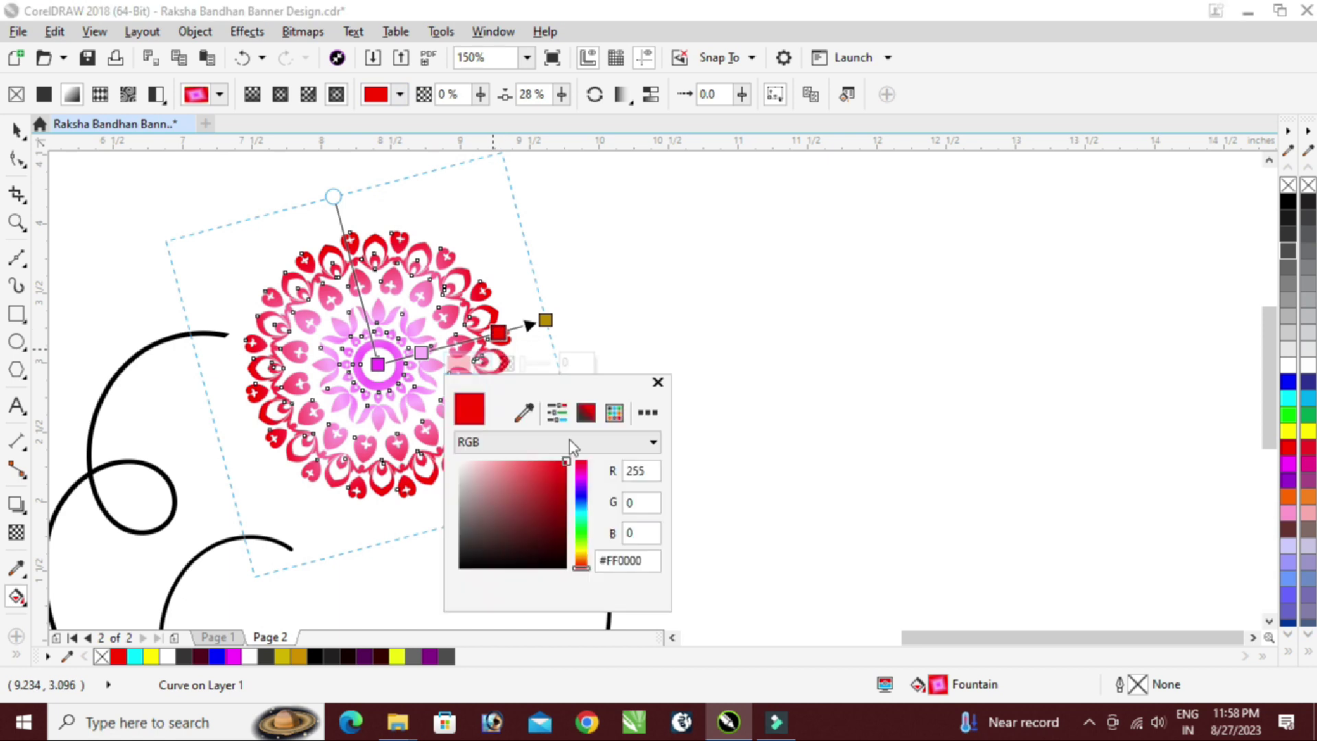
left_click_drag(585, 562, 581, 554)
left_click(566, 470)
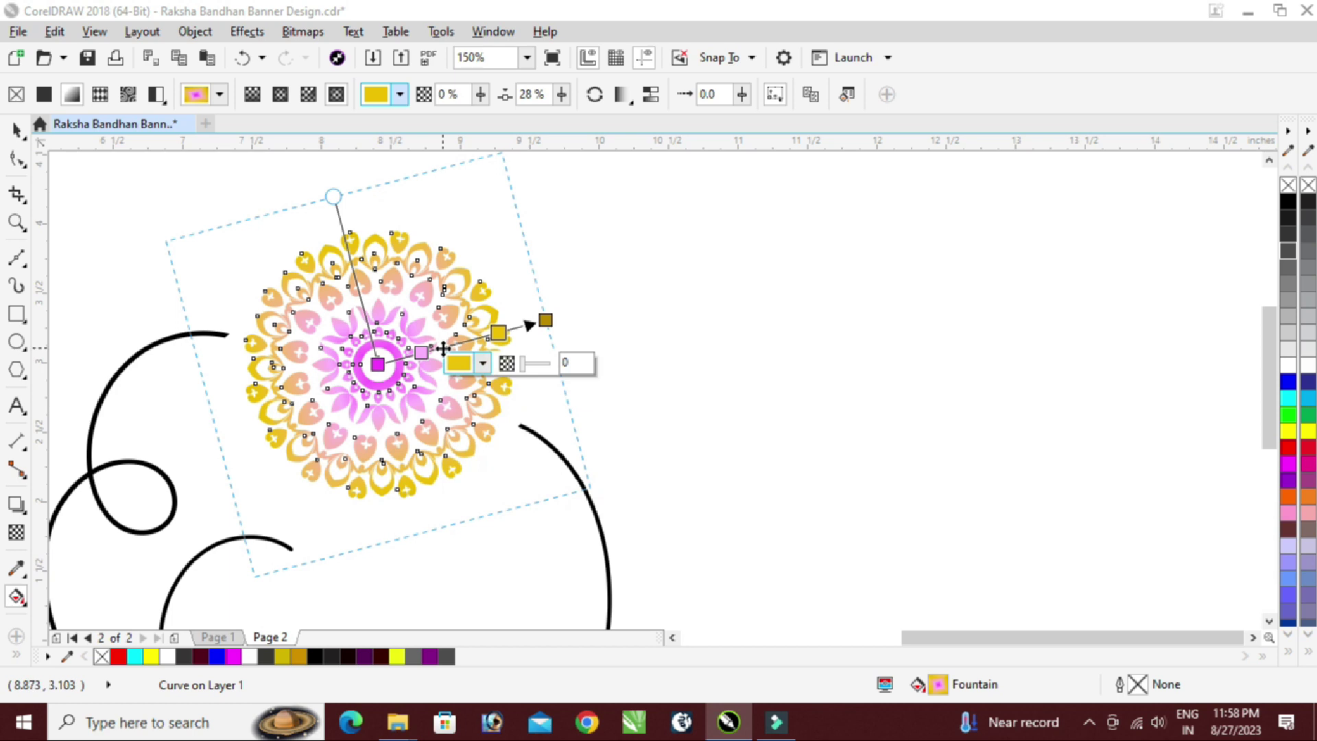
Recolour the mandala fill's pink stop pale yellow (#F8FF8F) and its magenta centre stop white (#FFFFFF)
left_click(421, 353)
left_click(406, 382)
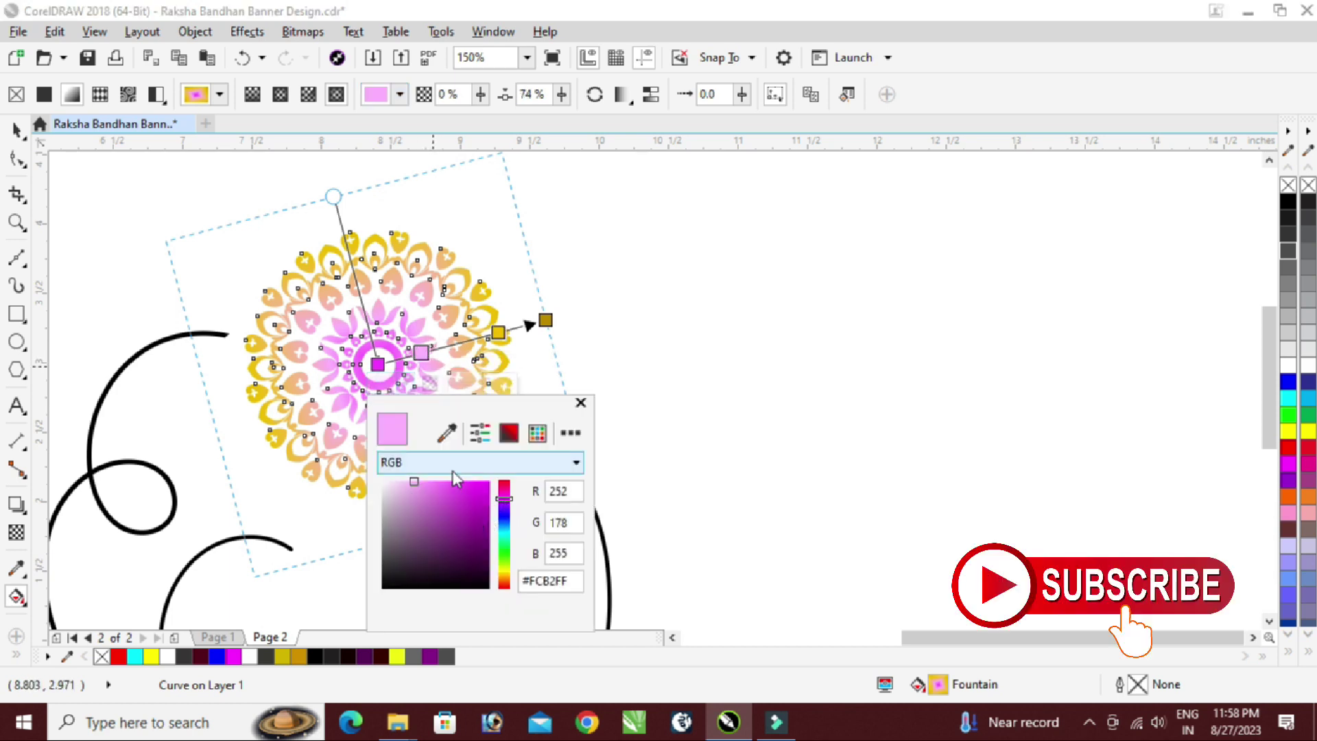
left_click_drag(506, 506, 515, 574)
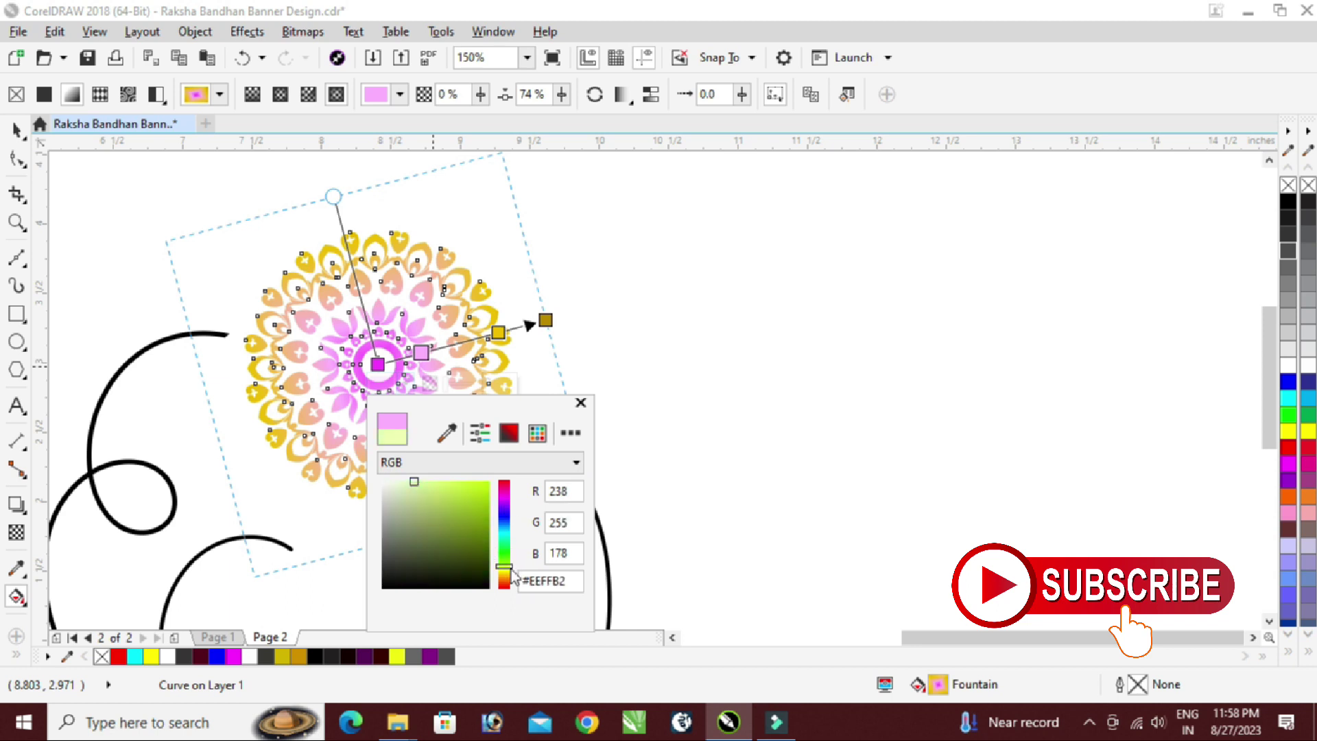
left_click_drag(457, 501, 432, 476)
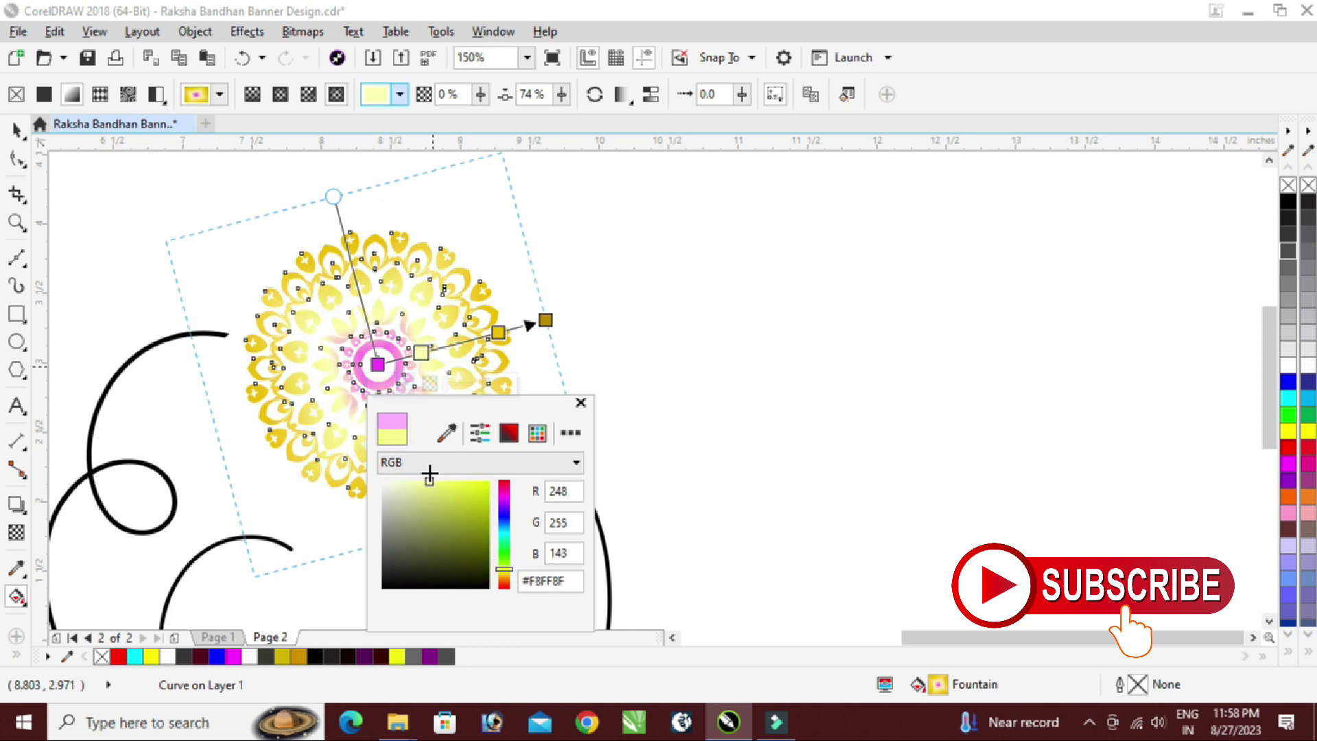
left_click(378, 364)
left_click(362, 395)
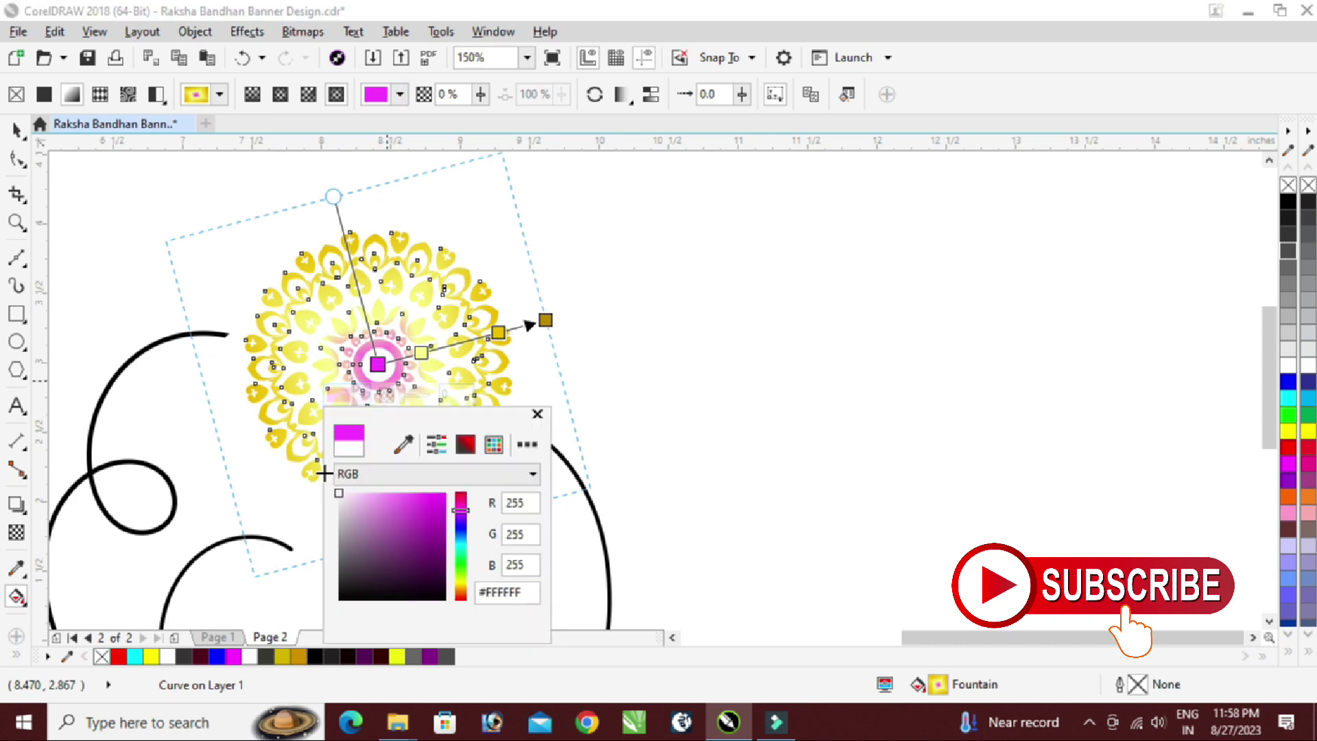
Move the fill's white centre down to the mandala's lower petals and shorten the fill's extent slightly, ending the fill editing
left_click_drag(376, 362, 378, 432)
left_click_drag(547, 323, 529, 330)
left_click(17, 130)
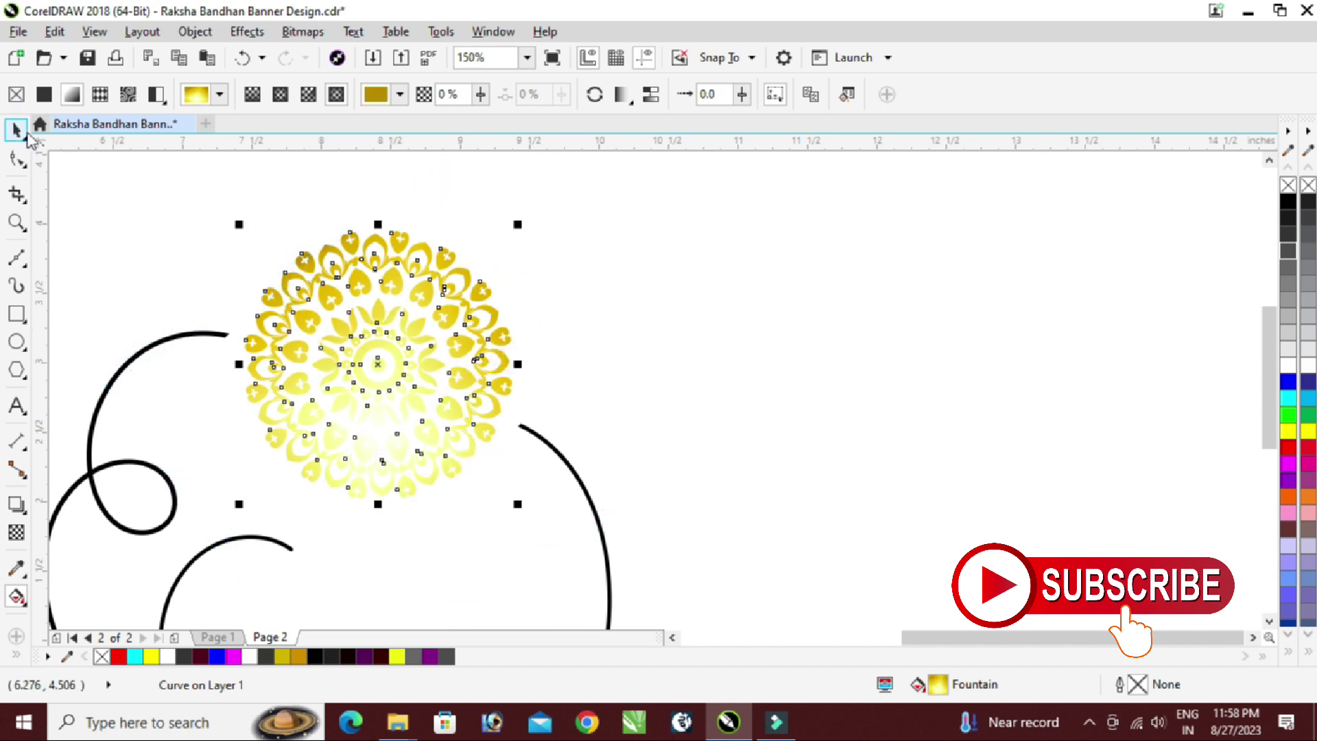
left_click(679, 275)
Copy the mandala's gold fountain fill onto both curled threads
scroll(679, 274, "down", 2)
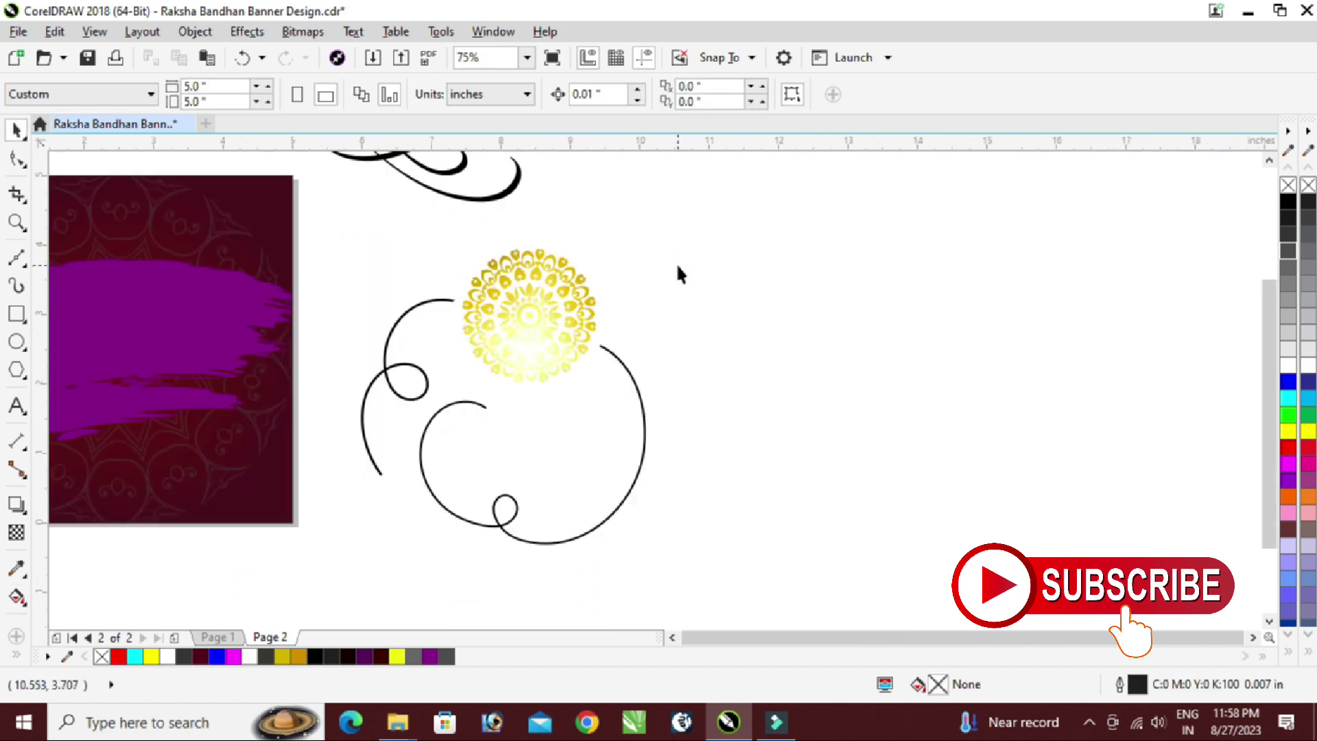
left_click(583, 340)
scroll(584, 339, "up", 2)
left_click_drag(585, 330, 647, 376)
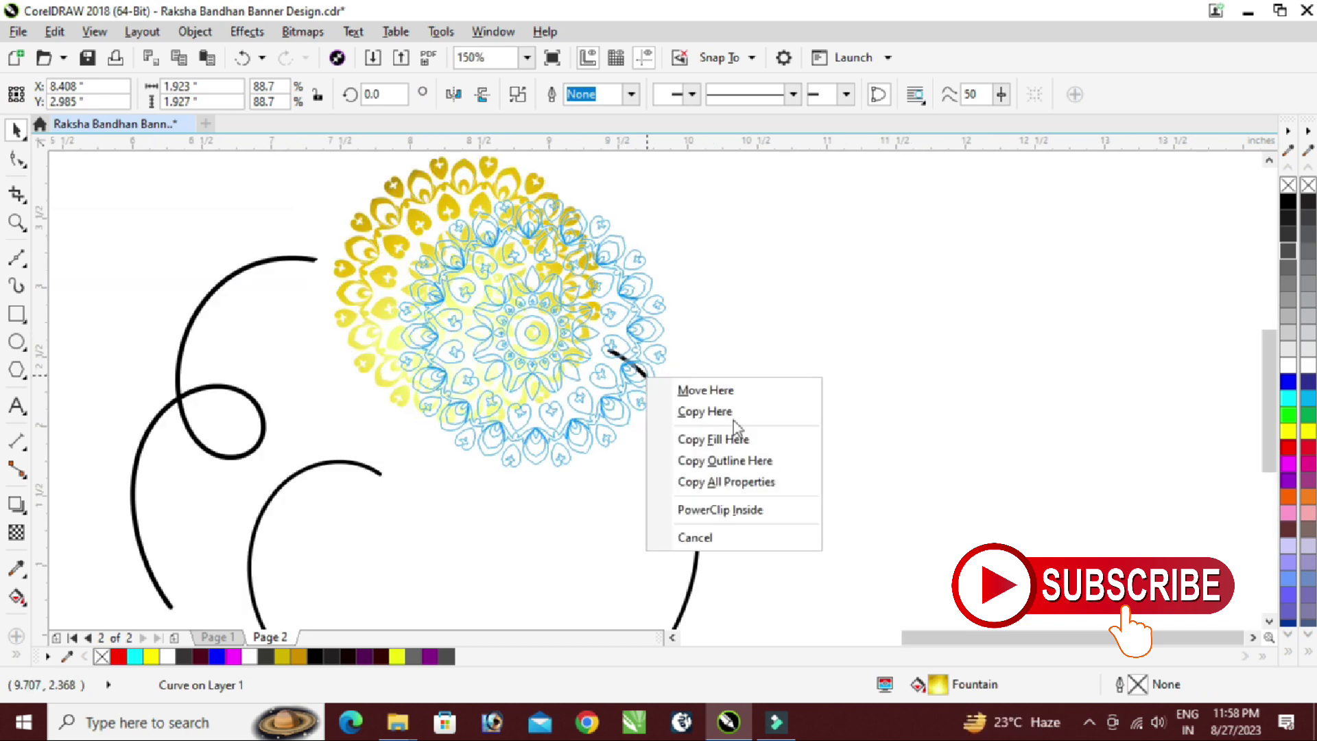
left_click(724, 439)
left_click(784, 359)
left_click_drag(392, 289, 288, 257)
left_click(371, 322)
left_click(590, 309)
Group the gold mandala with both of its curled threads
scroll(576, 316, "down", 2)
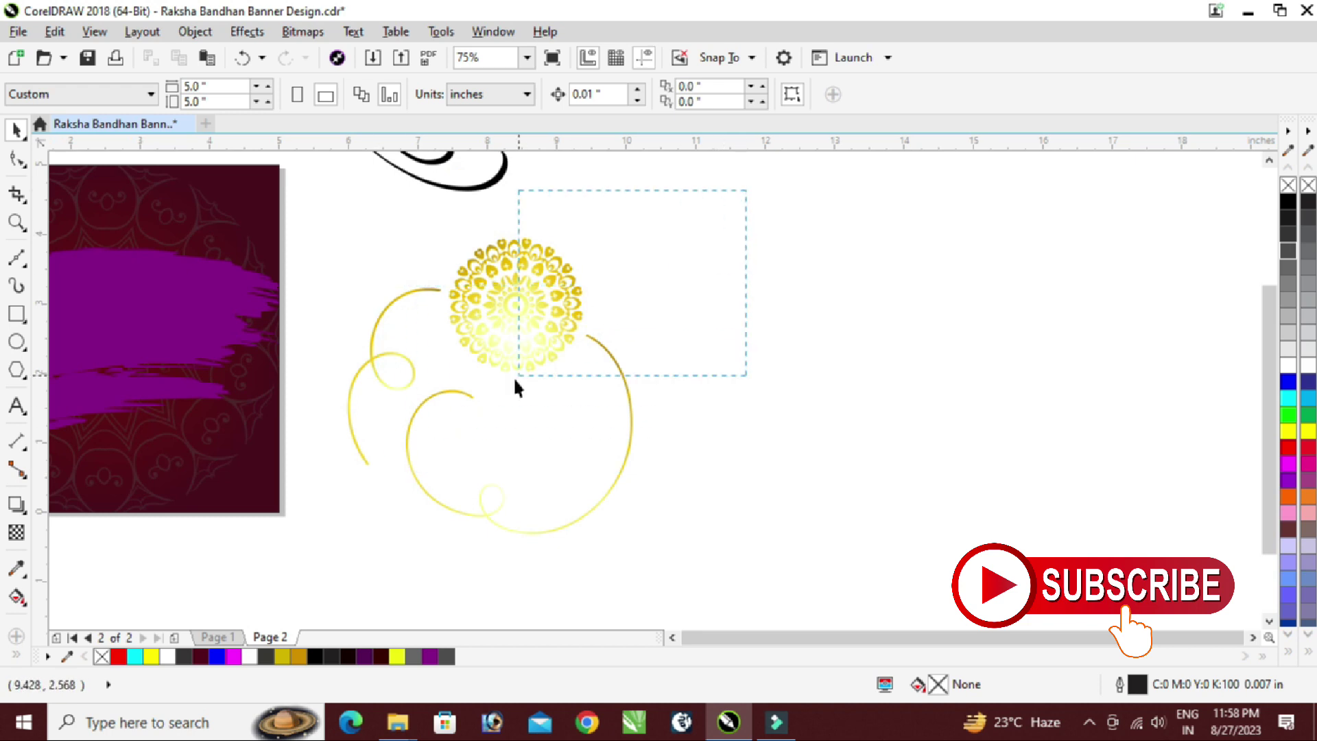
left_click_drag(311, 529, 311, 526)
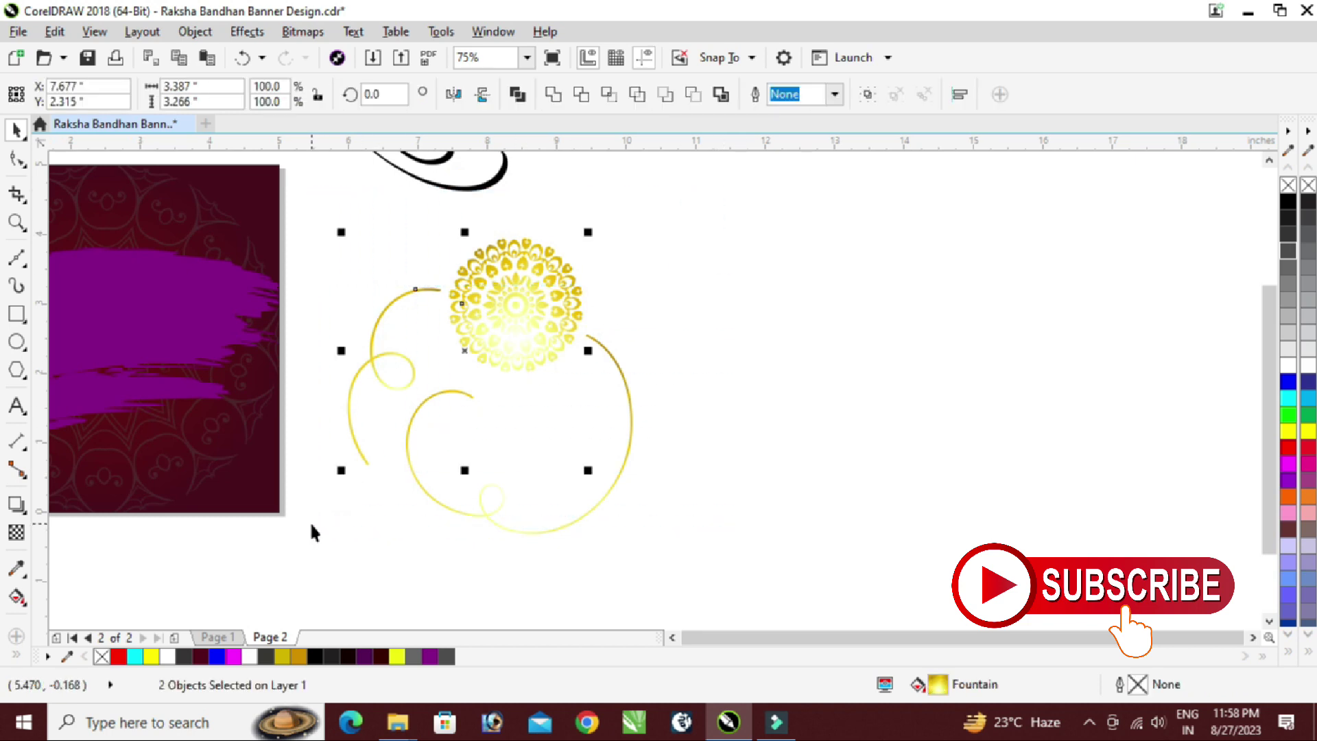
left_click(615, 364, "shift")
key("ctrl+g")
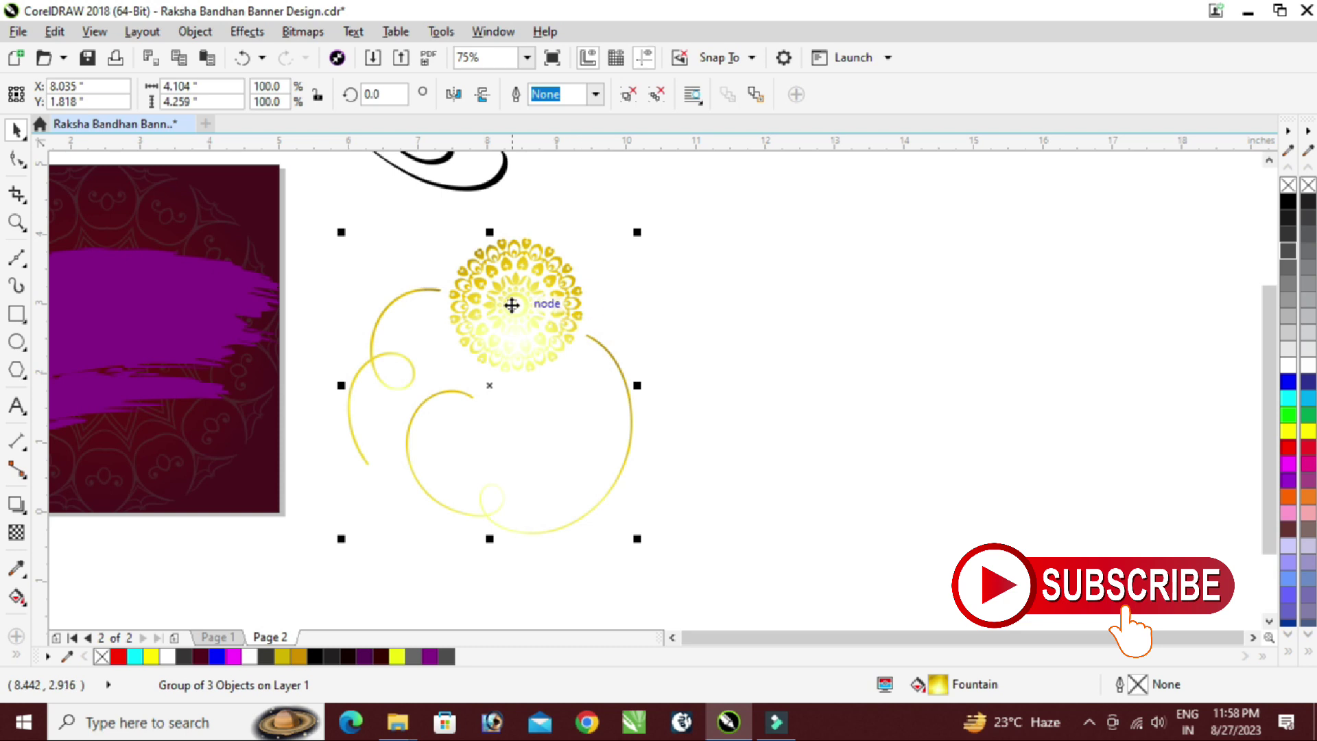
Centre the gold rakhi group on the page over the maroon banner
right_click(514, 309)
scroll(967, 235, "down", 2)
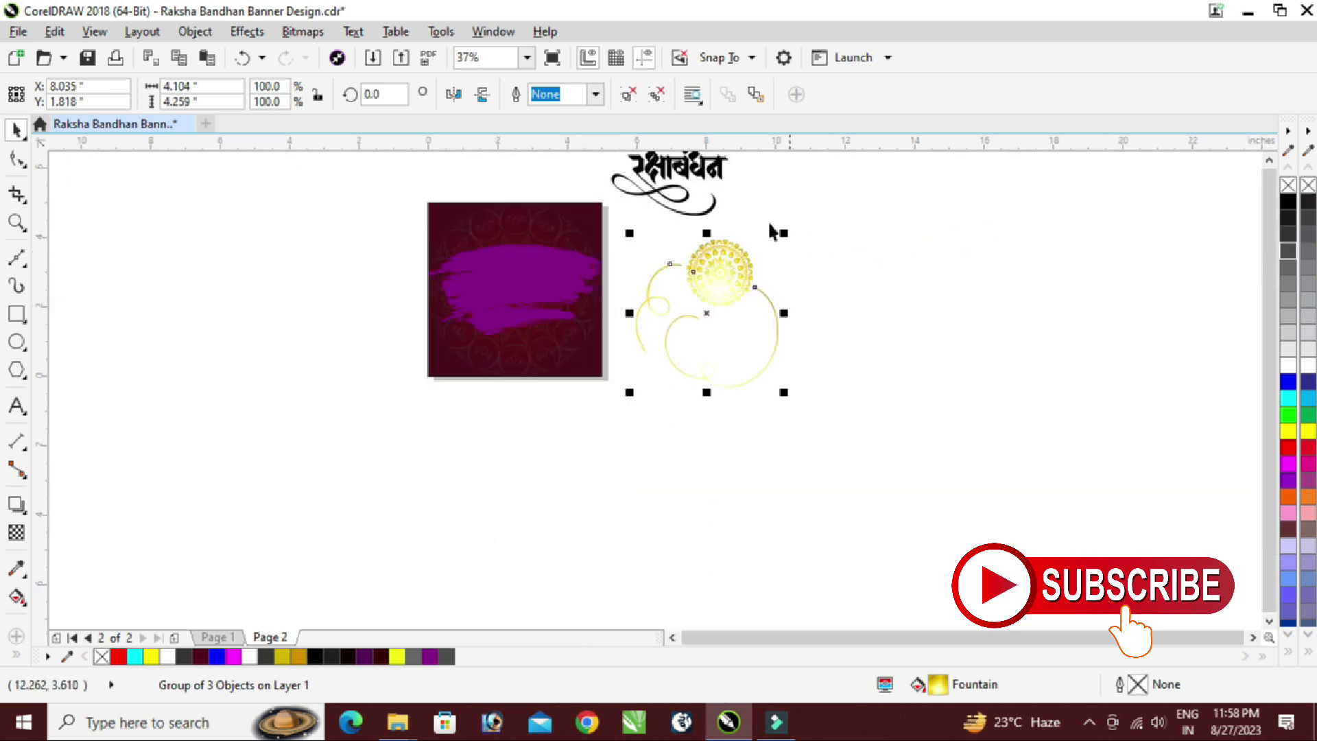
scroll(728, 231, "up", 2)
key("p")
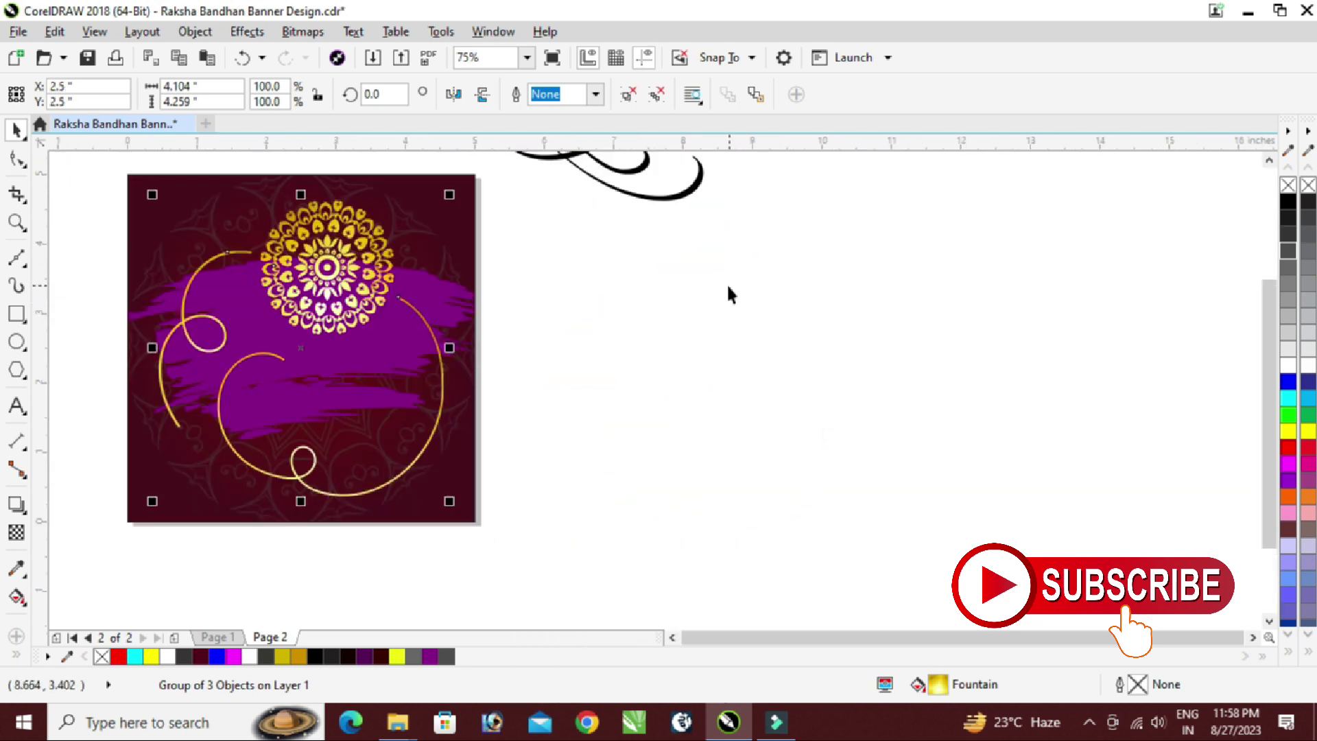
left_click(789, 279)
Edit the banner's PowerClip contents and darken the brush stroke's fill to about #780078, finishing the PowerClip editing
scroll(800, 281, "down", 2)
scroll(773, 241, "up", 2)
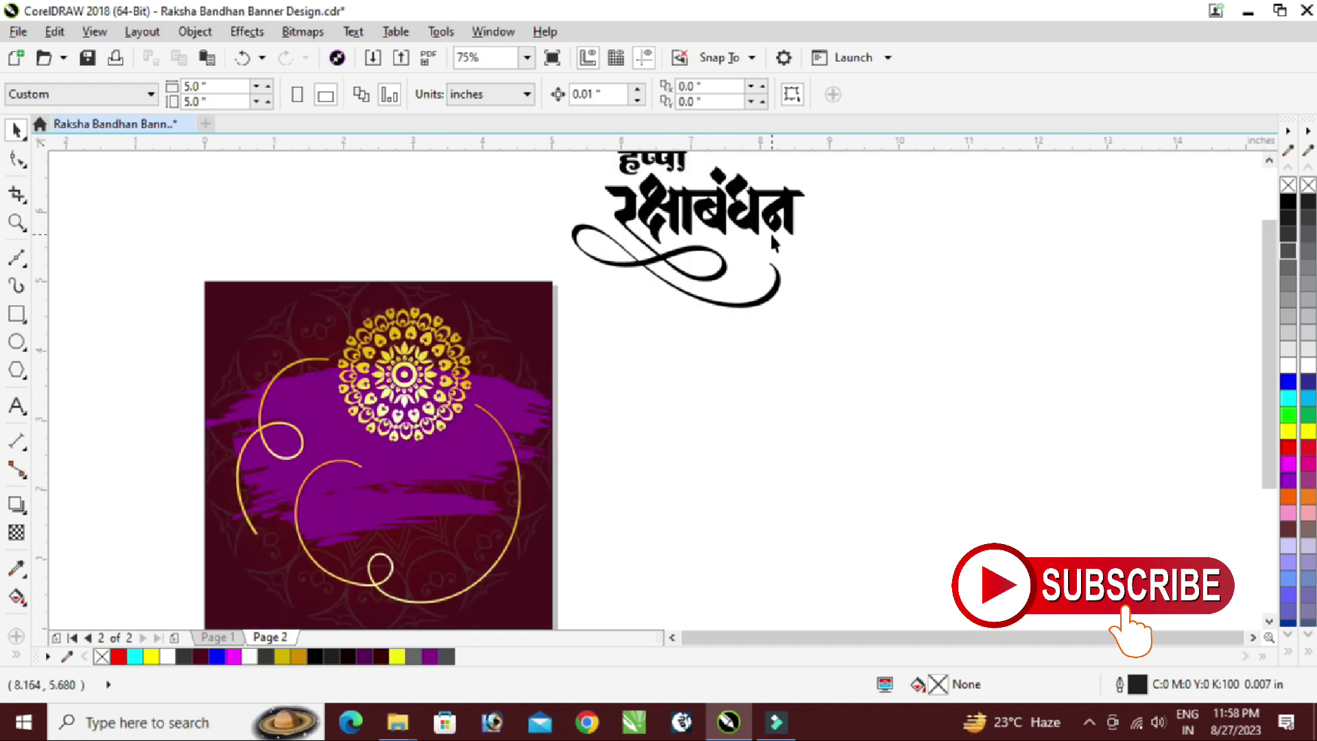
double_click(521, 385)
left_click(529, 408)
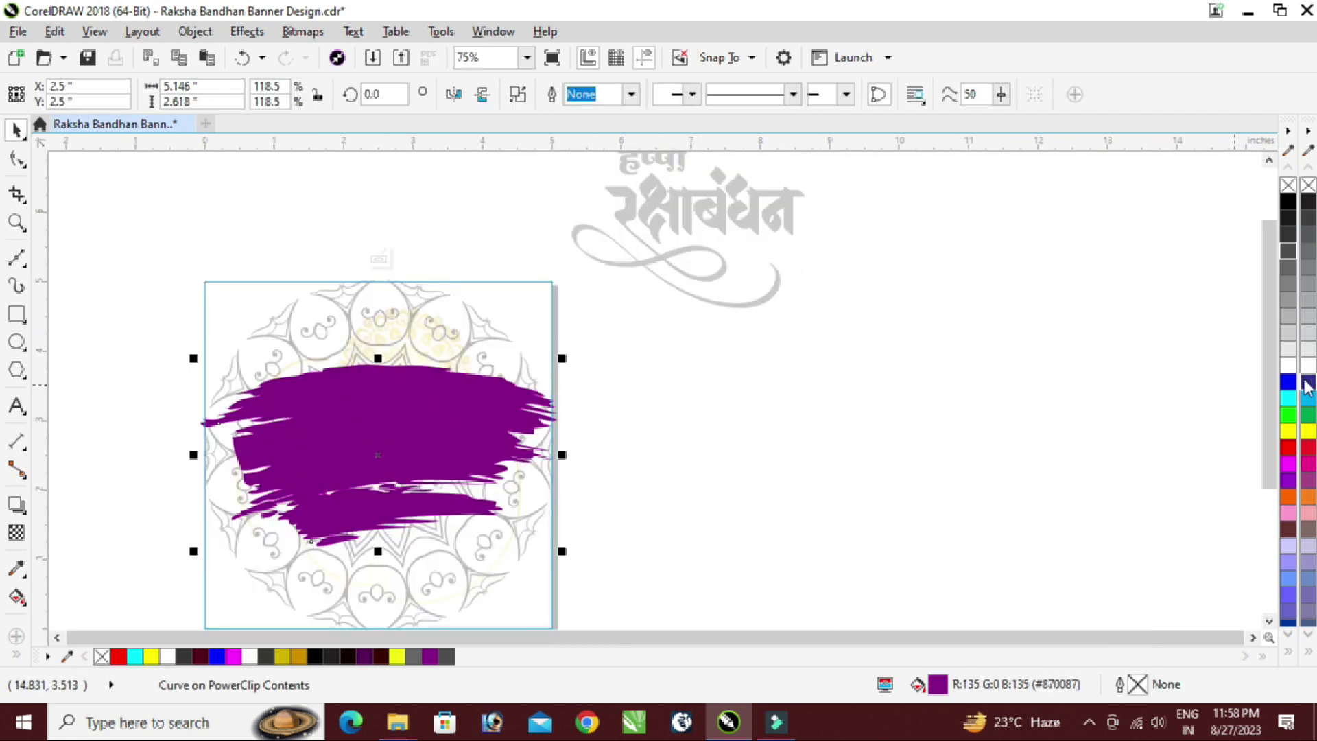
double_click(947, 685)
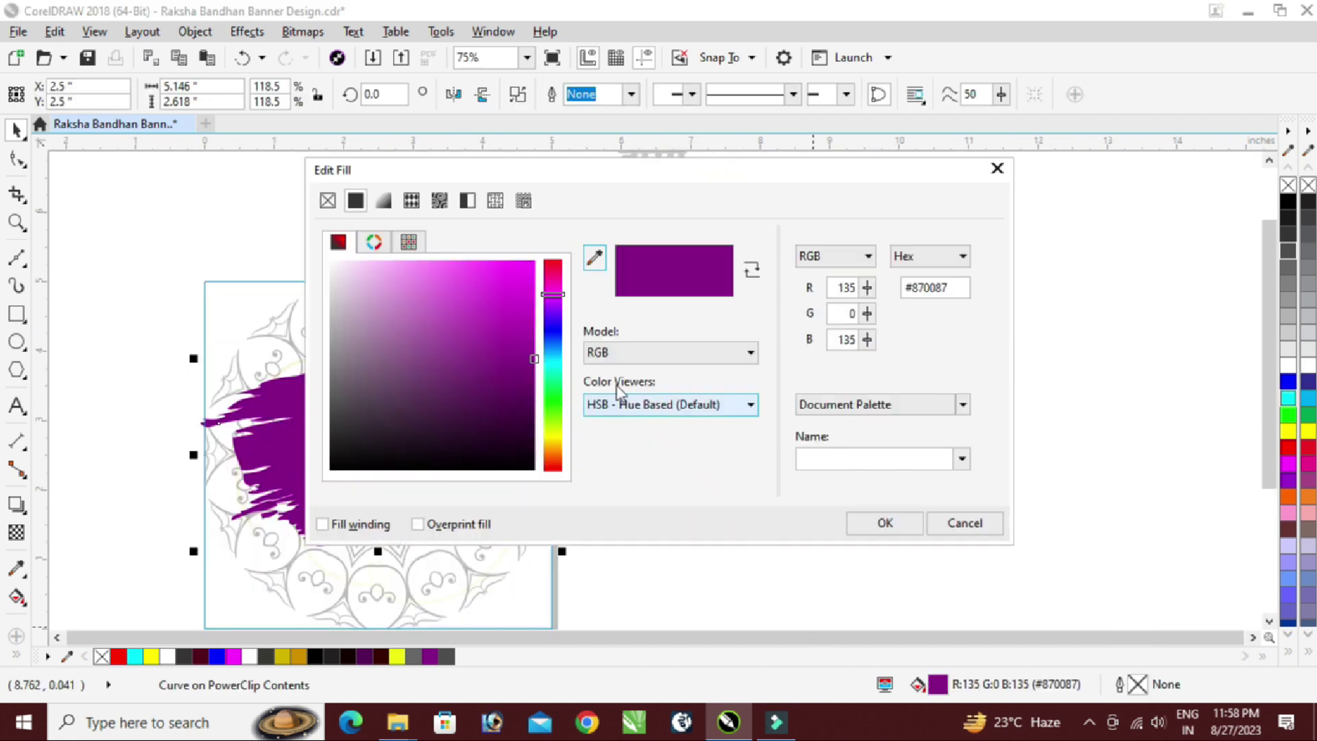
left_click_drag(526, 352, 546, 376)
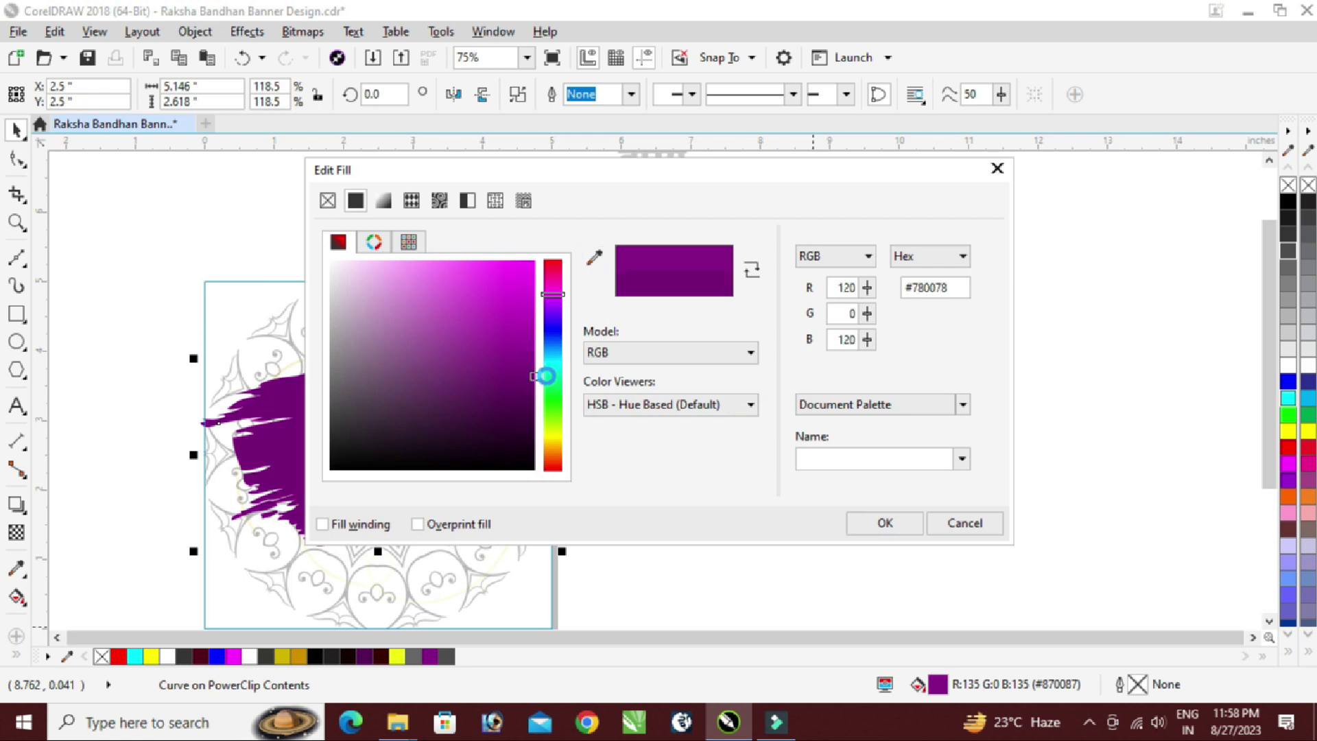
left_click(886, 525)
left_click(900, 442, "ctrl")
left_click(908, 431)
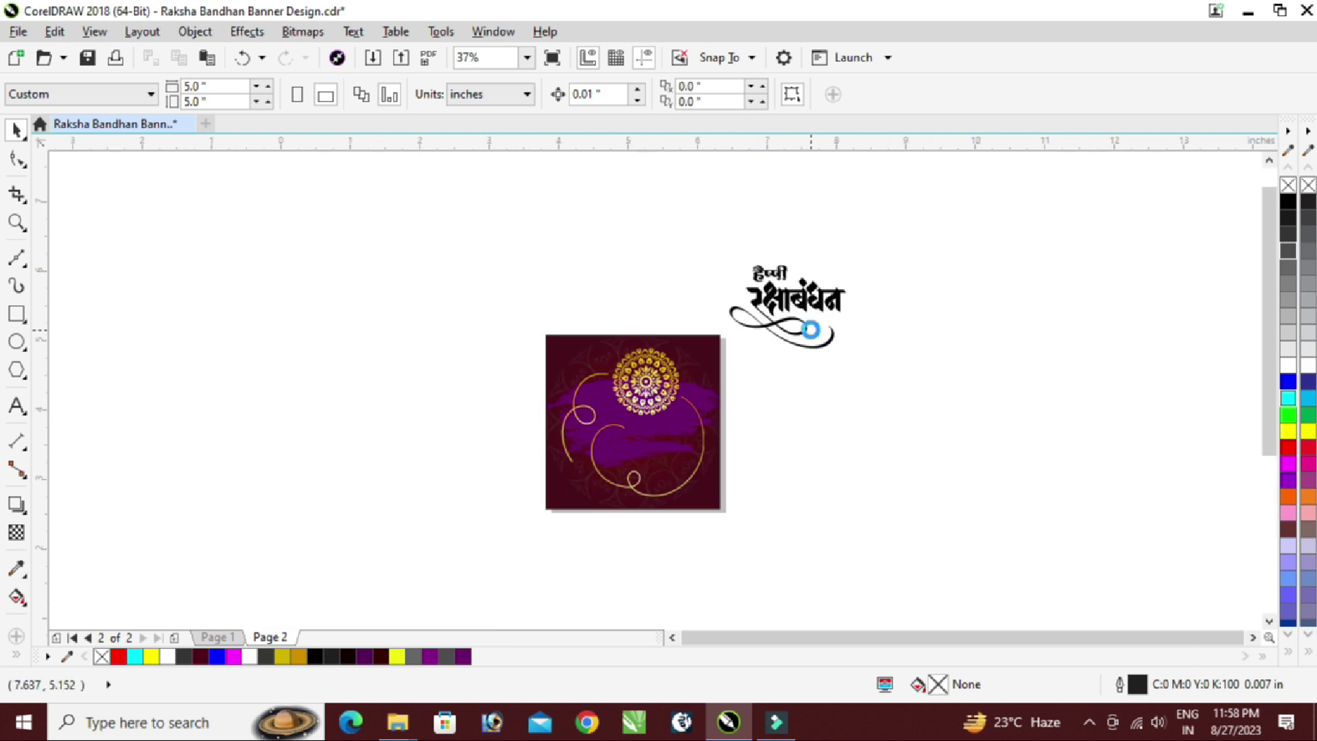
Move the Hindi lettering down into the empty area beside the banner
scroll(834, 329, "up", 2)
left_click(810, 275)
left_click_drag(798, 297, 873, 500)
Weld the small word हैप्पी within the lettering group
left_click(815, 438, "ctrl")
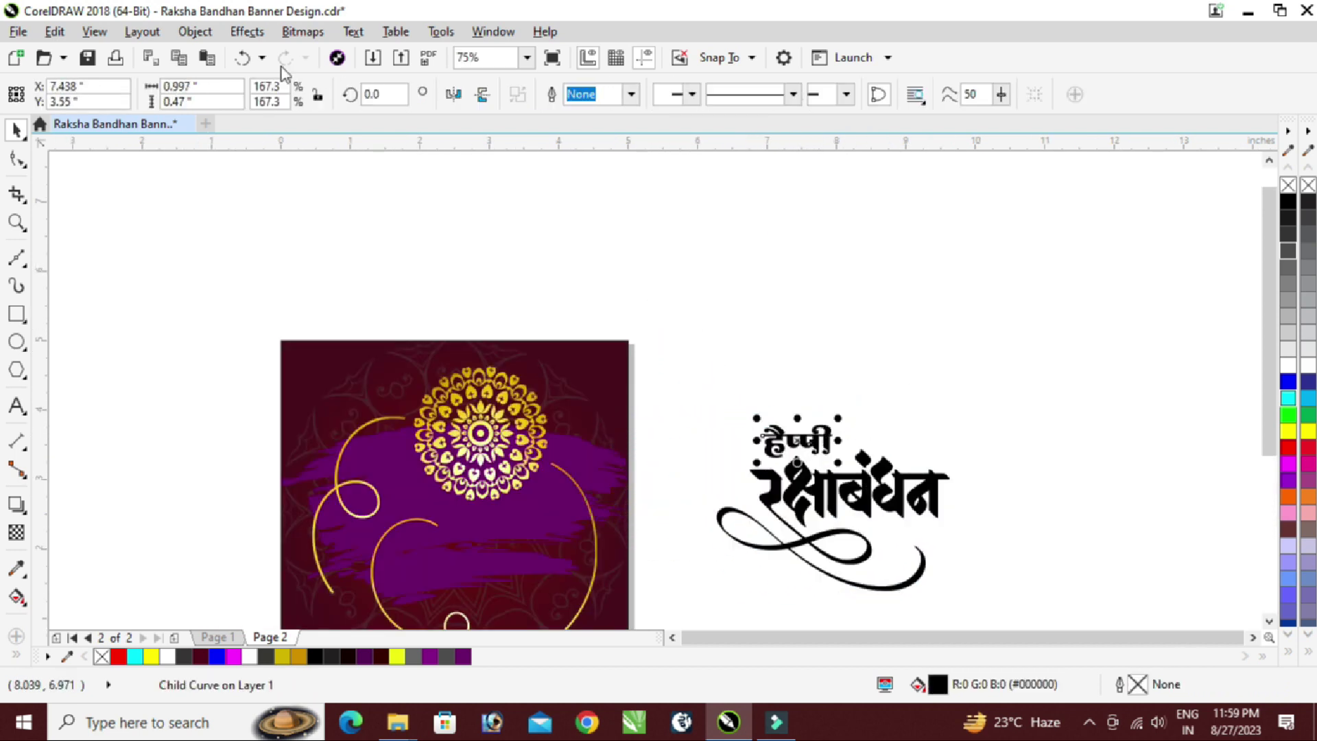
left_click(214, 38)
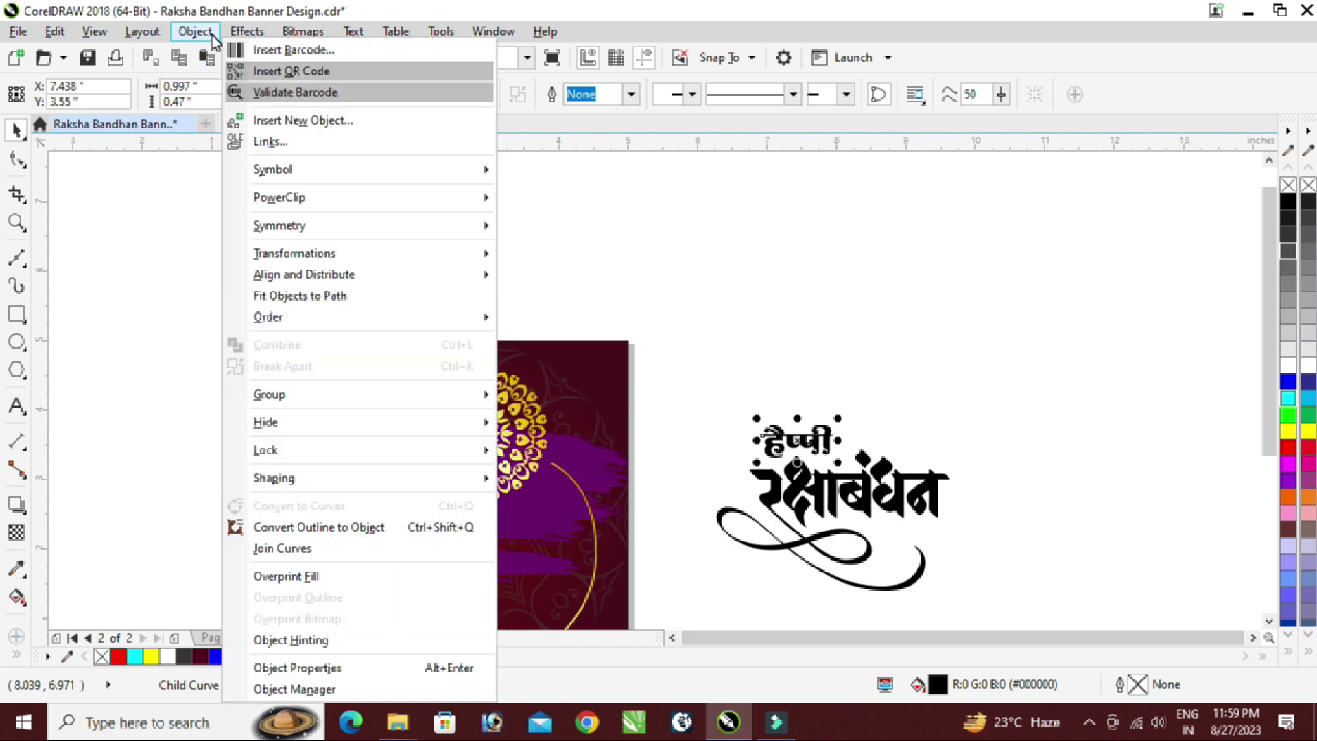
mouse_move(355, 491)
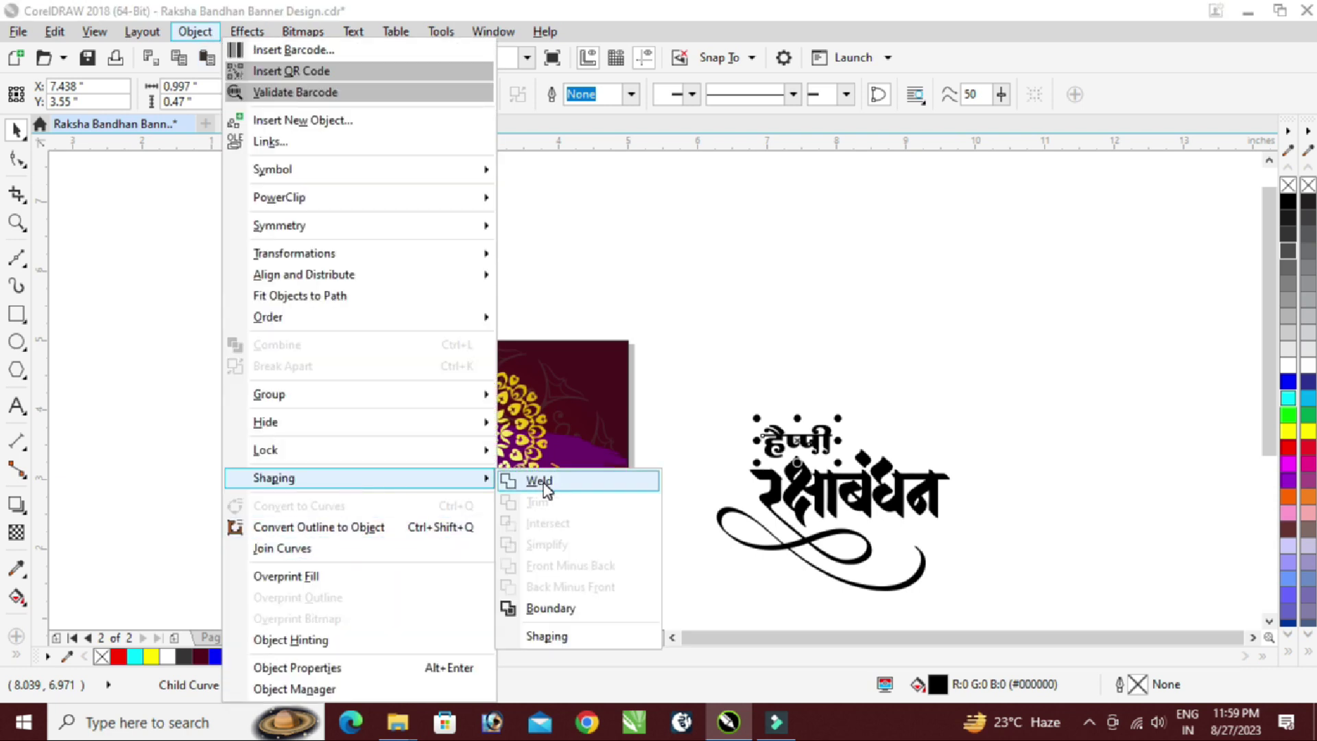
left_click(523, 479)
Scale the whole lettering group down proportionally to about 2.47 × 1.75 inches
left_click(1103, 345)
left_click_drag(1103, 345, 706, 602)
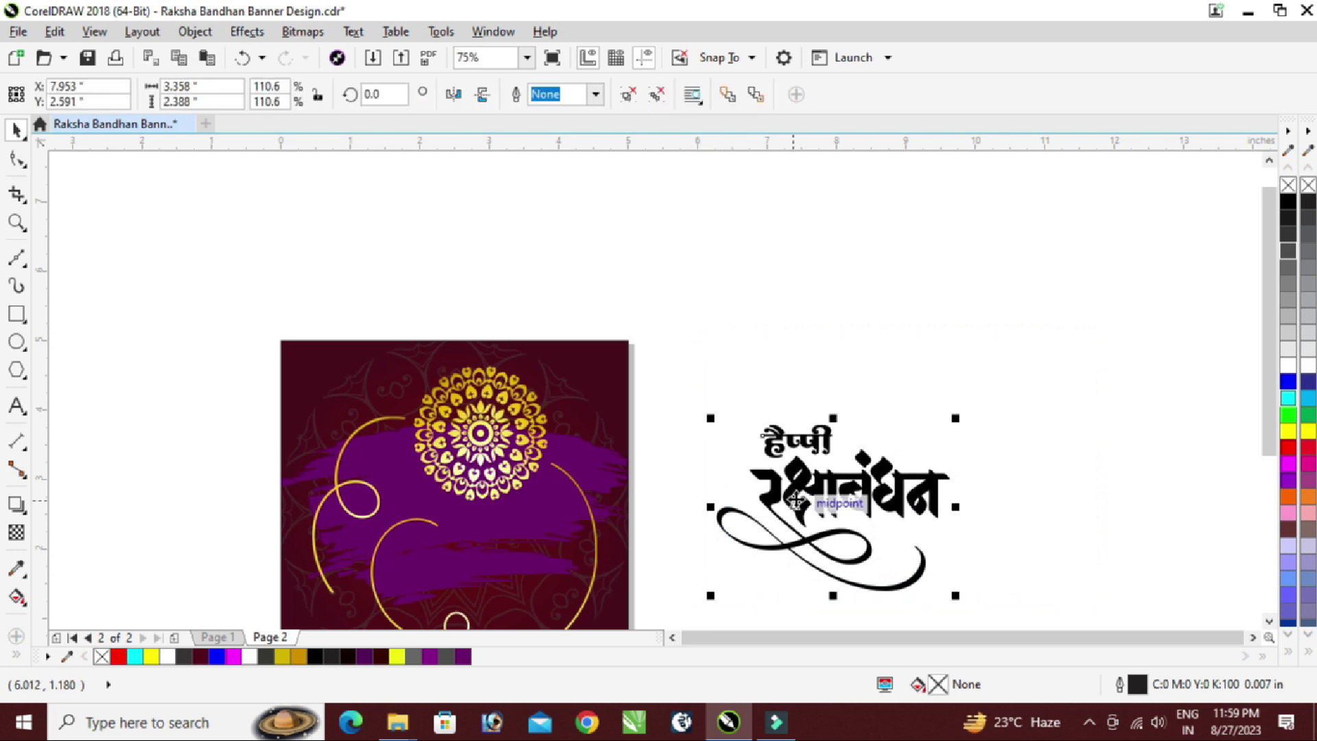
left_click_drag(960, 420, 891, 465)
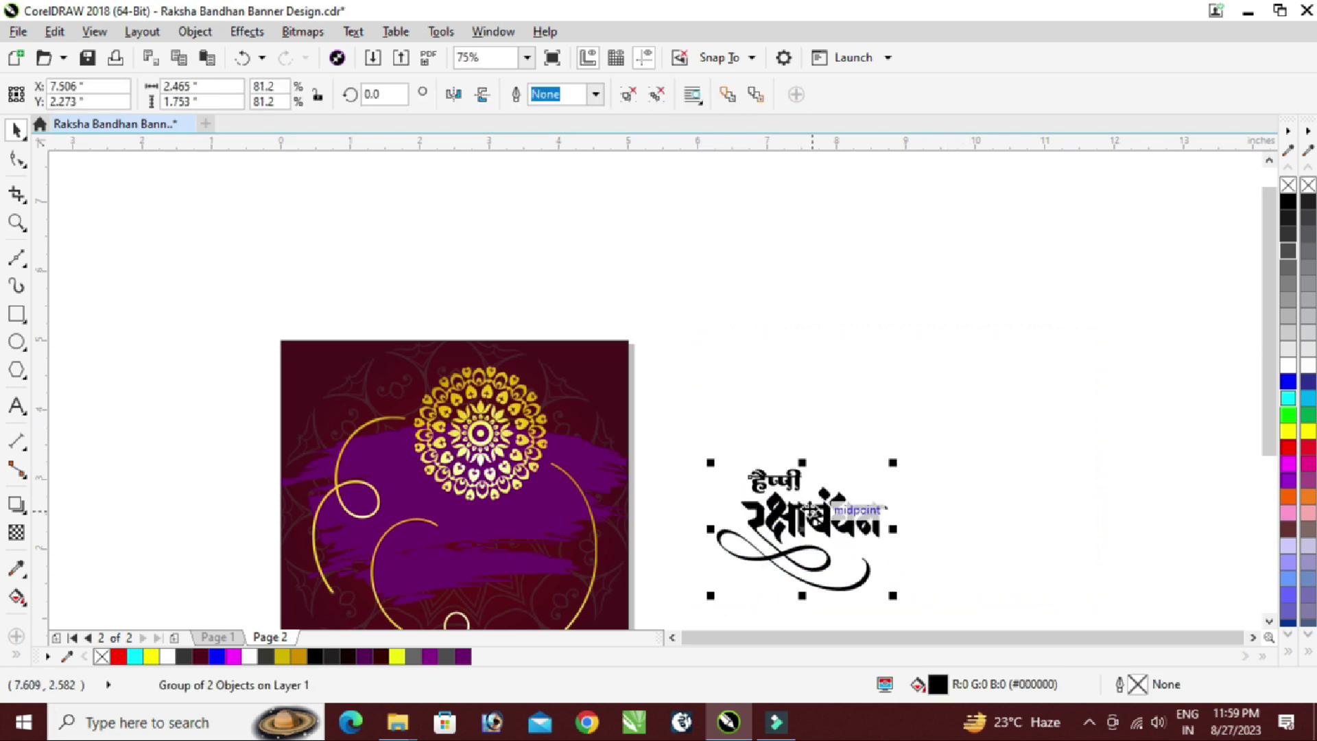
Place the lettering on the banner below the mandala, inside the large thread loop, and shrink it to about 2.19 inches wide
left_click_drag(789, 521, 702, 518)
left_click_drag(519, 554, 520, 553)
left_click_drag(711, 539, 514, 559)
scroll(594, 500, "up", 2)
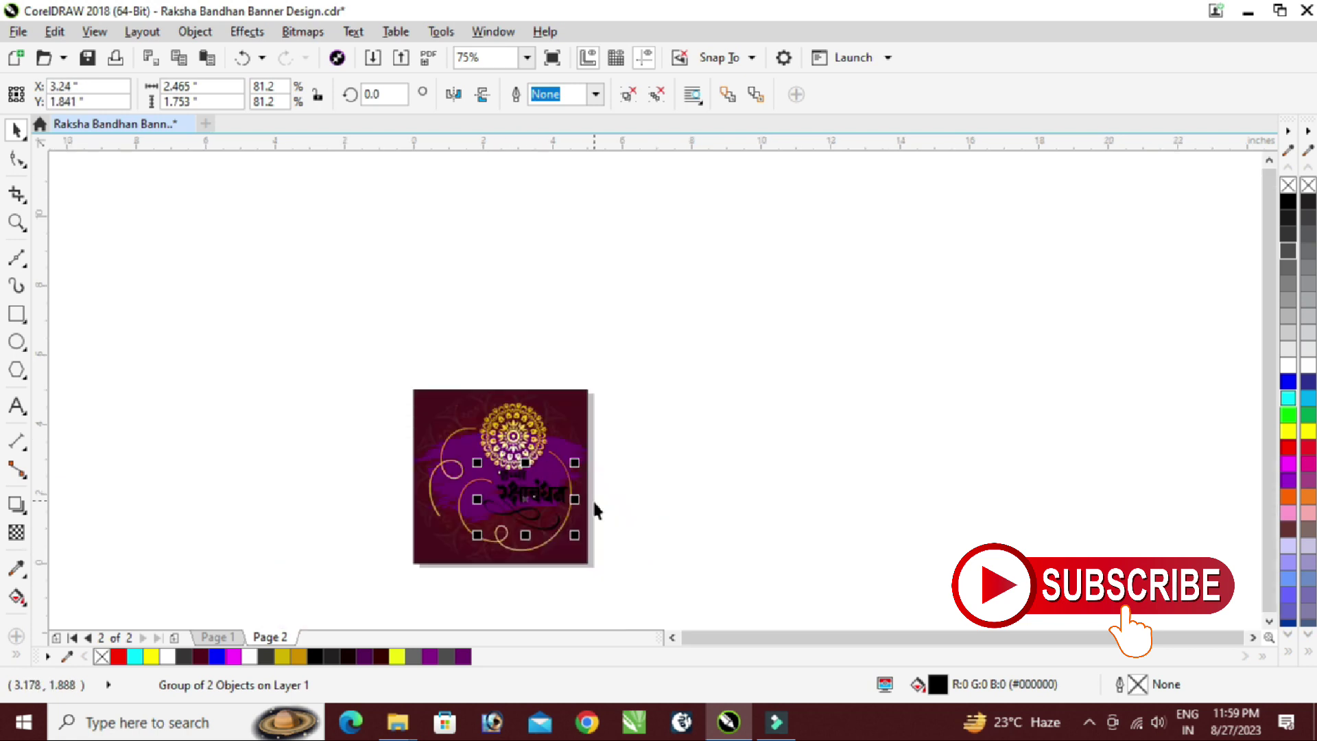
left_click_drag(589, 352, 579, 377)
left_click(718, 284)
Copy the rakhi's gold fountain fill onto the रक्षाबंधन lettering and its flourish
left_click(357, 241)
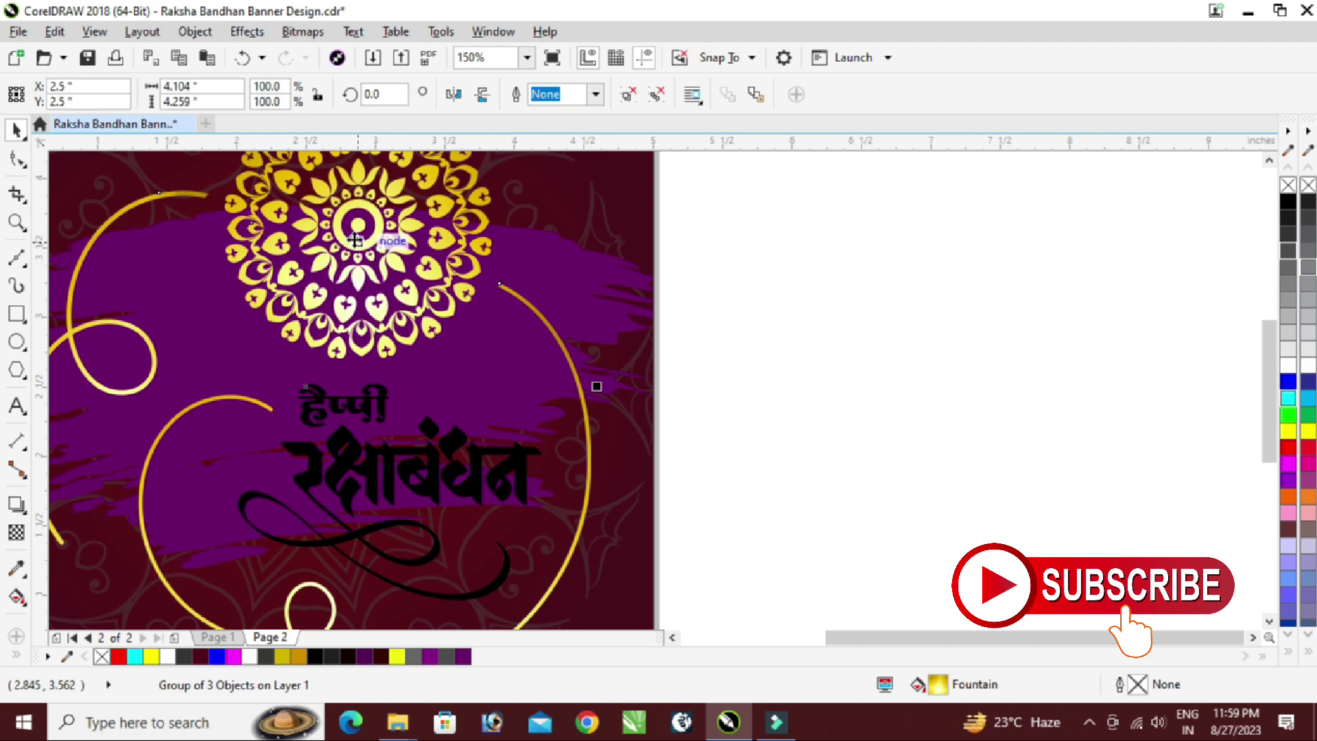
left_click_drag(358, 245, 434, 457)
left_click(525, 520)
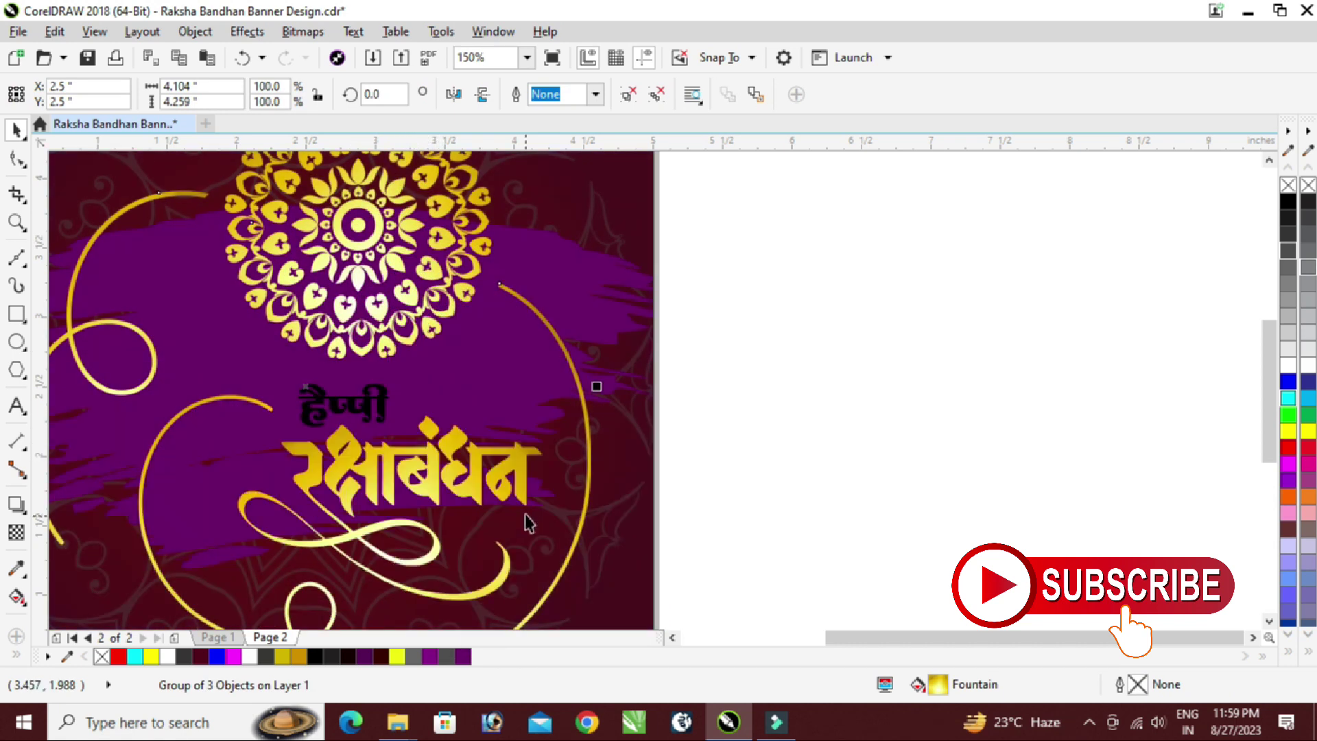
Ungroup the Hindi lettering so that the small word हैप्पी can be edited separately from रक्षाबंधन
left_click(347, 439)
scroll(347, 439, "up", 5)
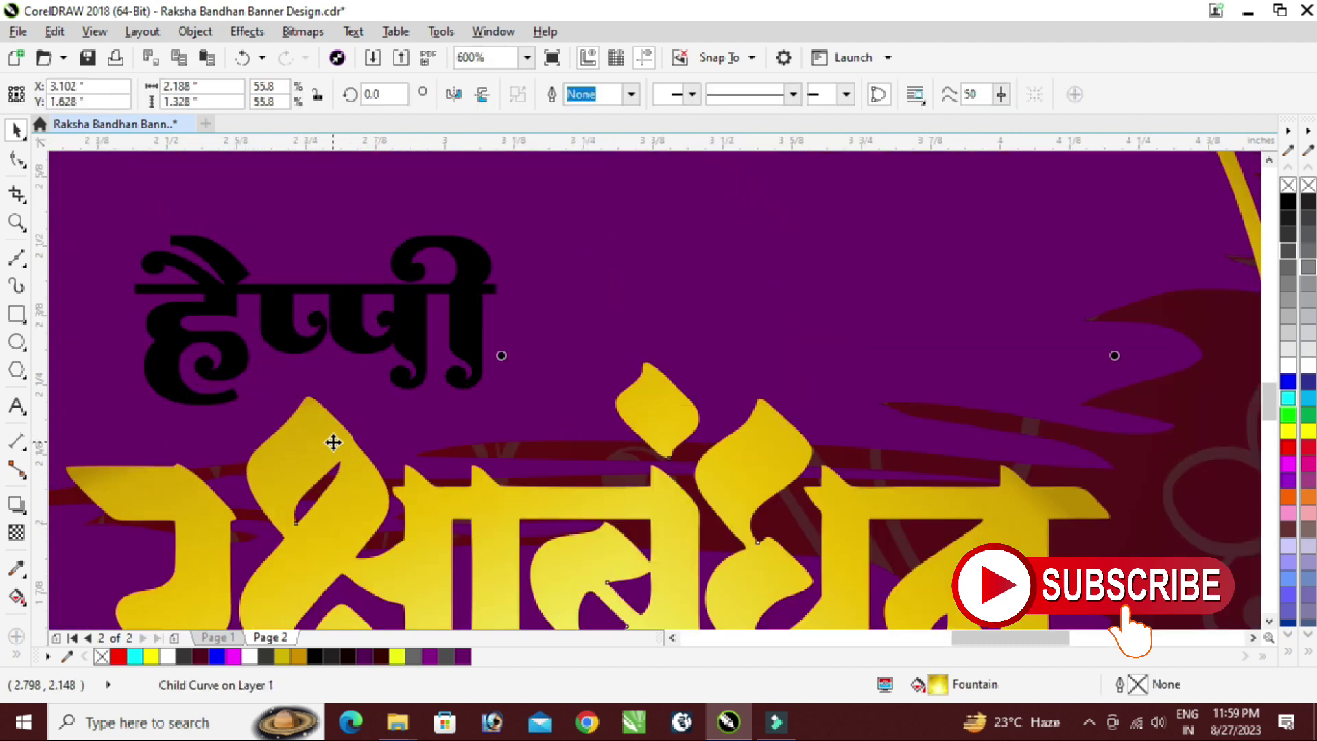
left_click(314, 437, "ctrl")
scroll(447, 409, "down", 5)
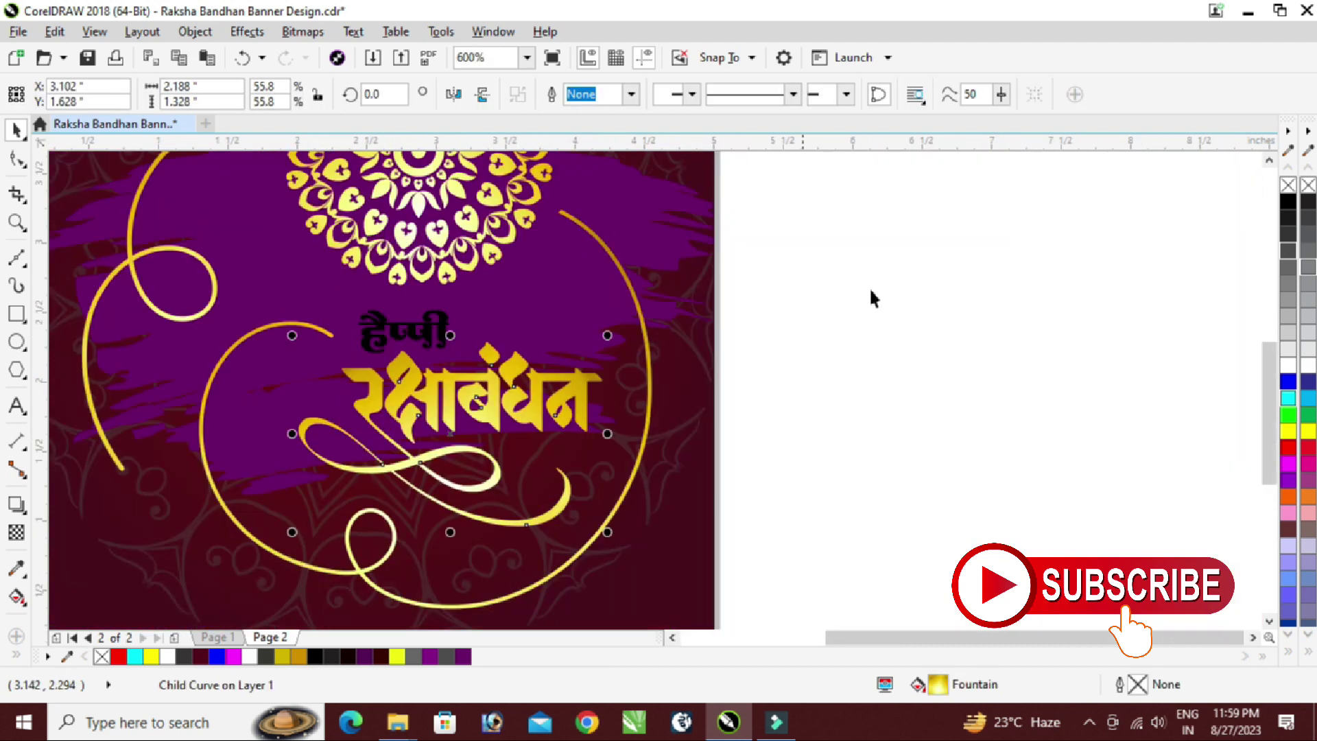
left_click(884, 329)
left_click_drag(884, 329, 275, 551)
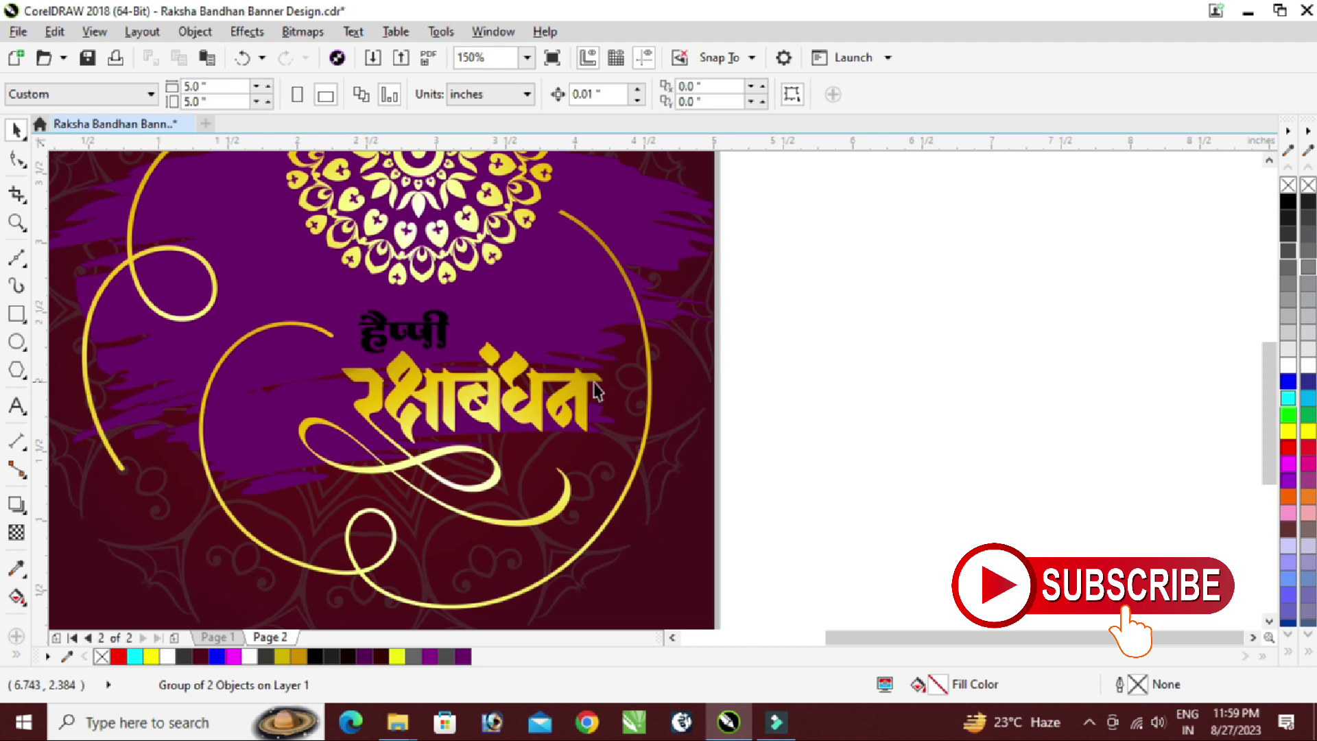
right_click(509, 397)
left_click(829, 285)
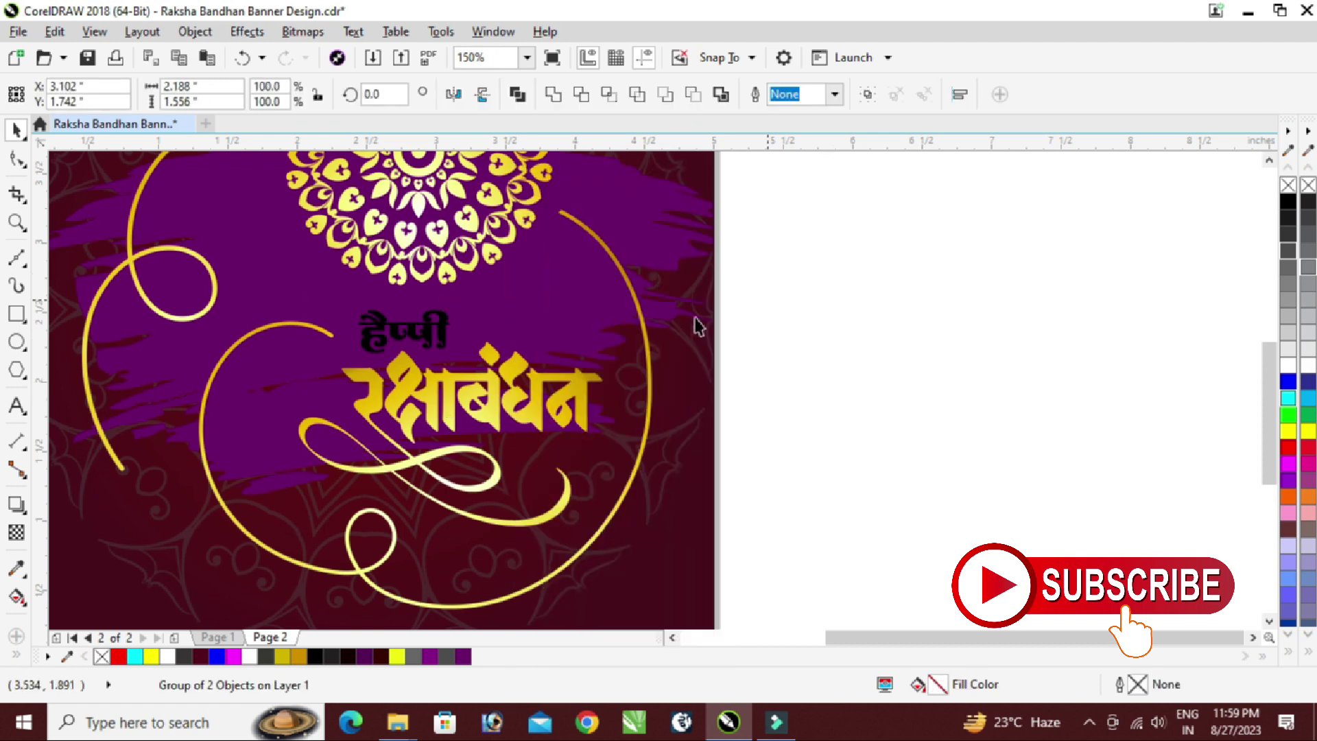
left_click(829, 285)
Copy the gold fountain fill from the रक्षाबंधन lettering onto the small word हैप्पी
scroll(403, 343, "up", 2)
left_click(426, 388)
left_click_drag(414, 384, 439, 328)
left_click(459, 364)
scroll(514, 378, "down", 3)
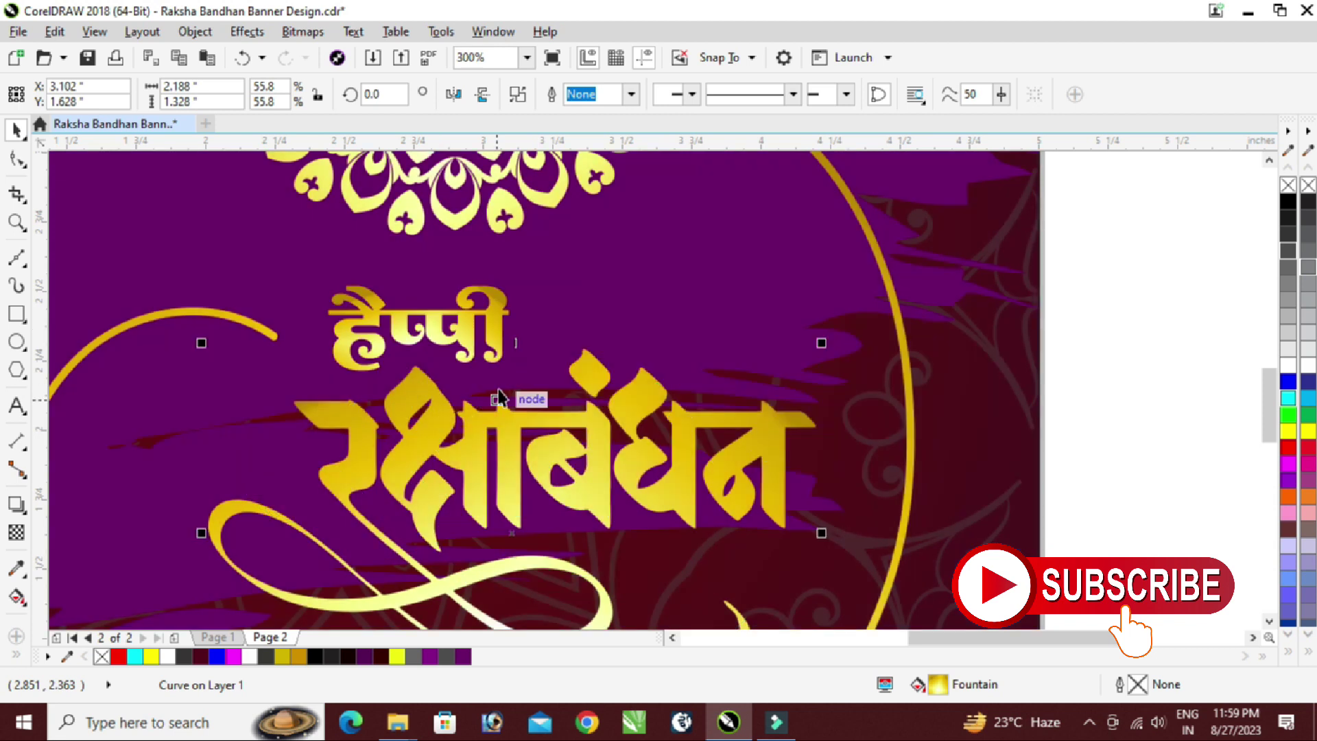
left_click(710, 320)
Group the gold rakhi with its threads and both pieces of gold lettering
left_click_drag(756, 195, 314, 532)
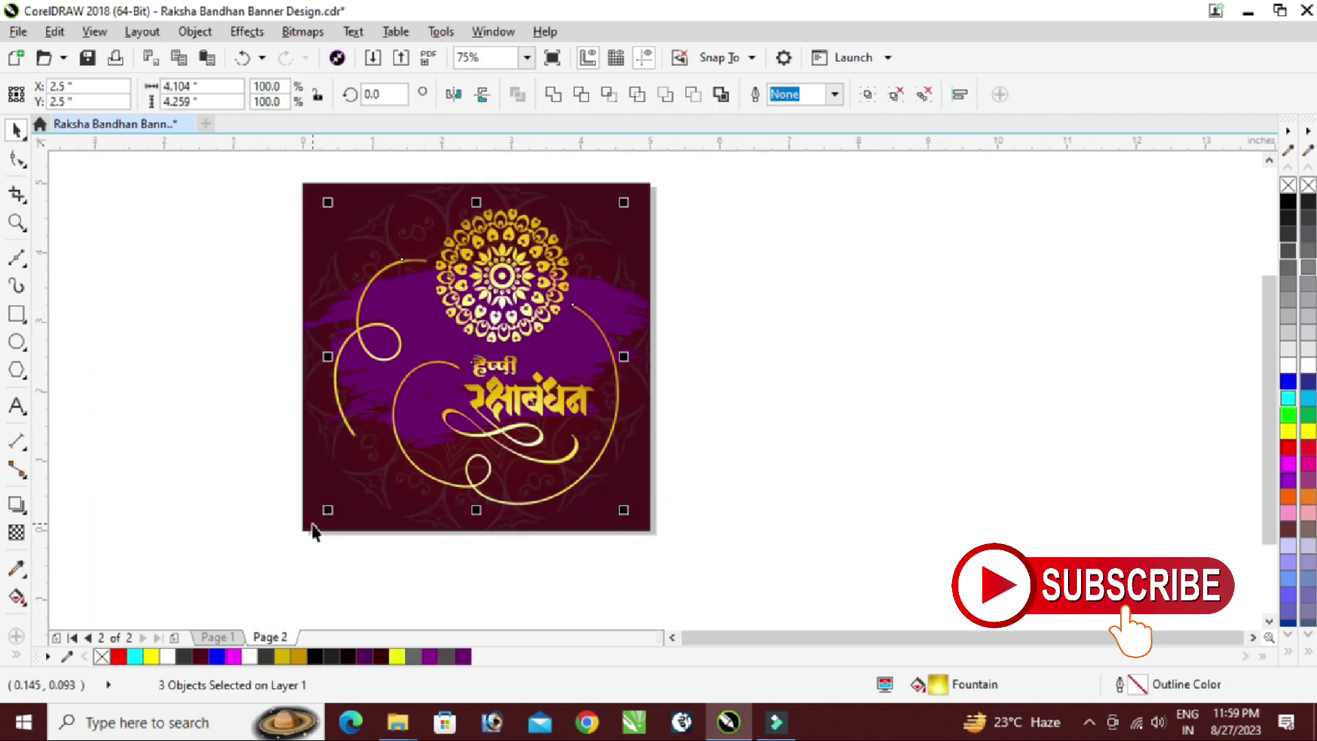
key("ctrl+g")
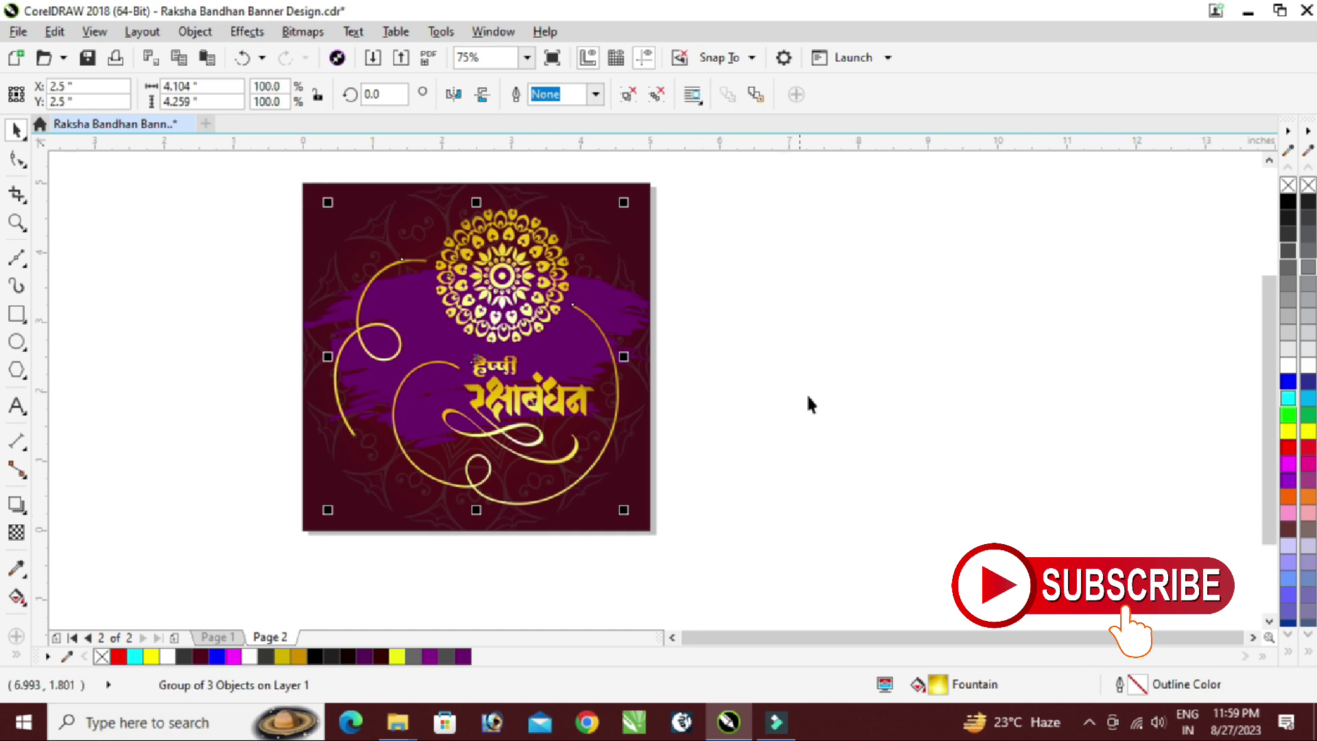
left_click(809, 329)
scroll(803, 317, "down", 1)
scroll(652, 269, "up", 1)
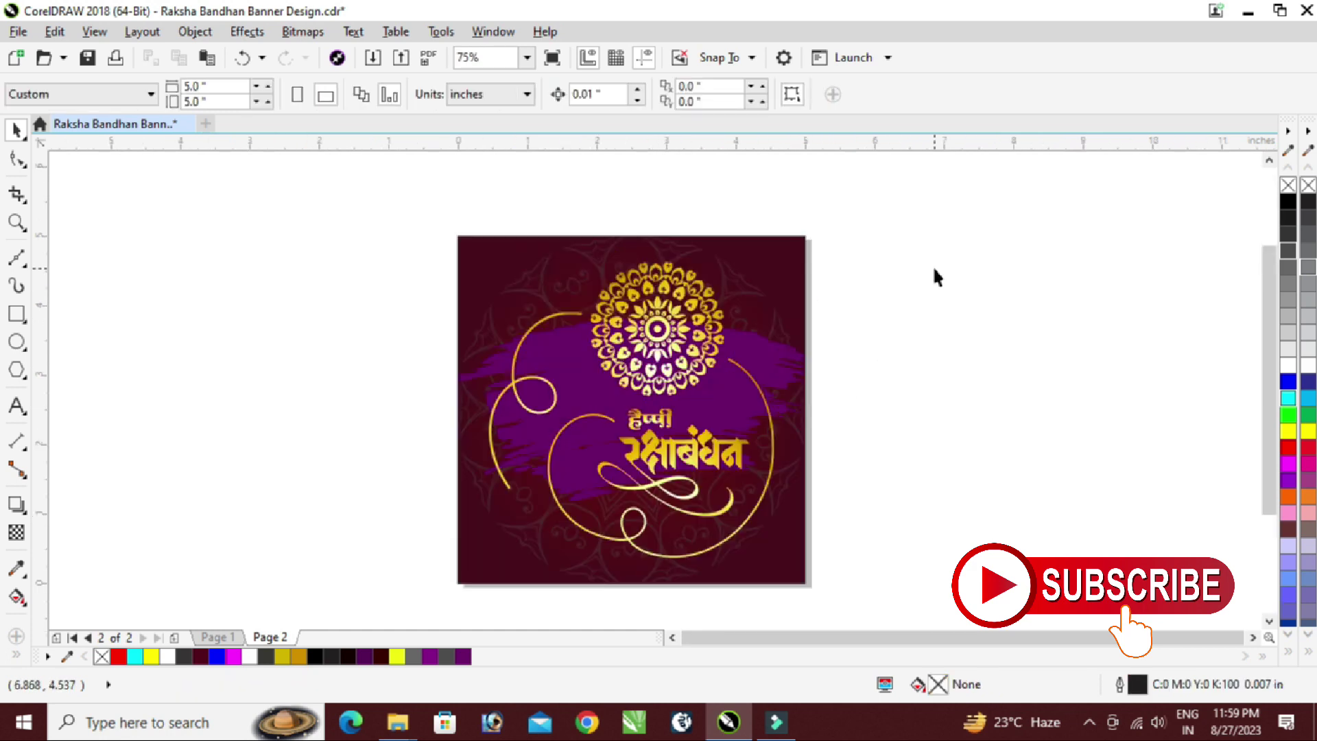
Create a page-sized 5 × 5 inch rectangle and move it onto the empty area beside the banner
left_click(664, 336)
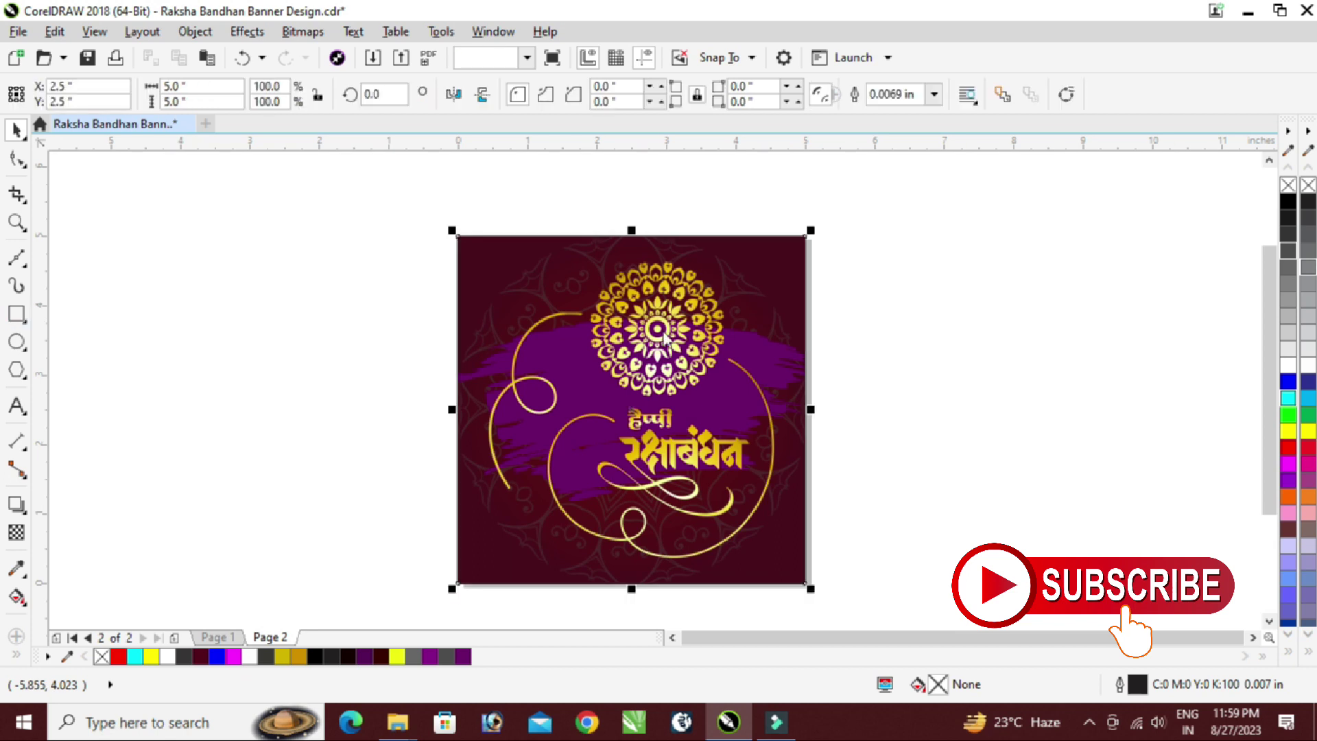
left_click_drag(566, 412, 1001, 413)
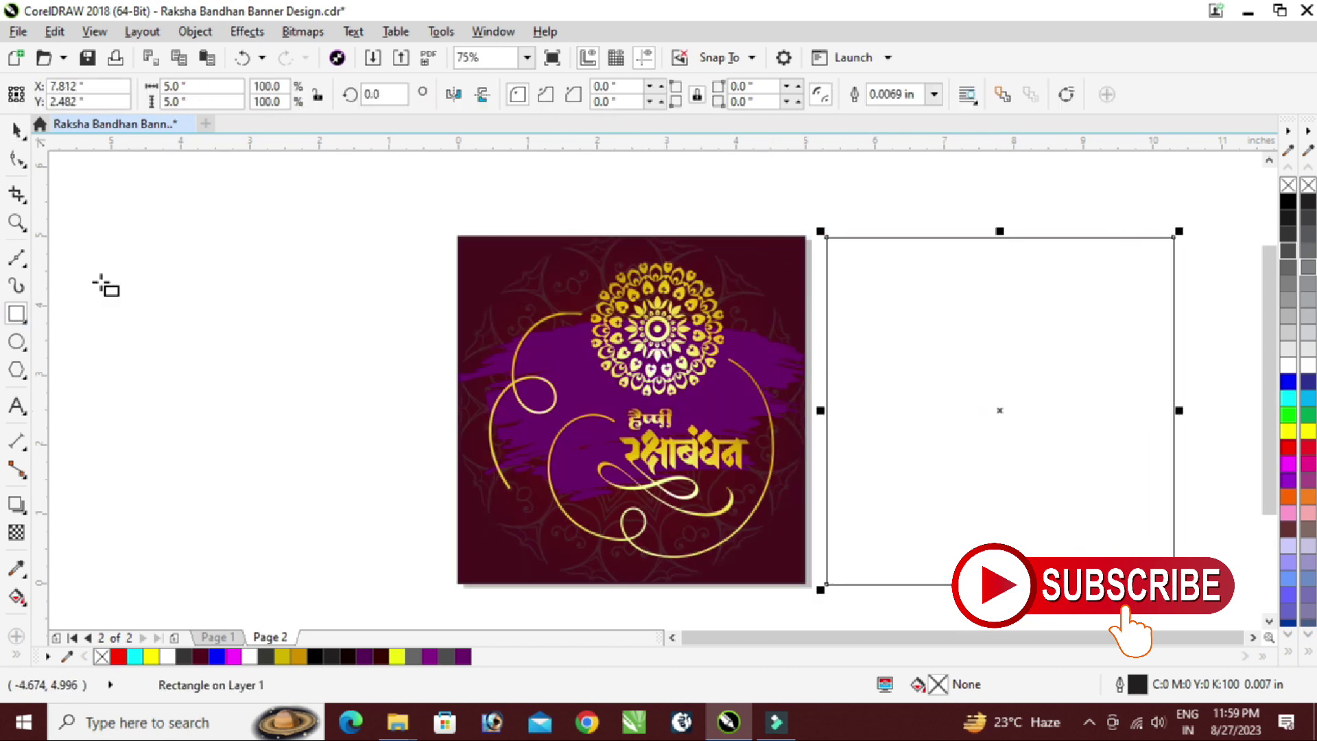
Add a one-step inside contour offset about 0.181 inches to the rectangle and break it apart
left_click(27, 518)
left_click(105, 528)
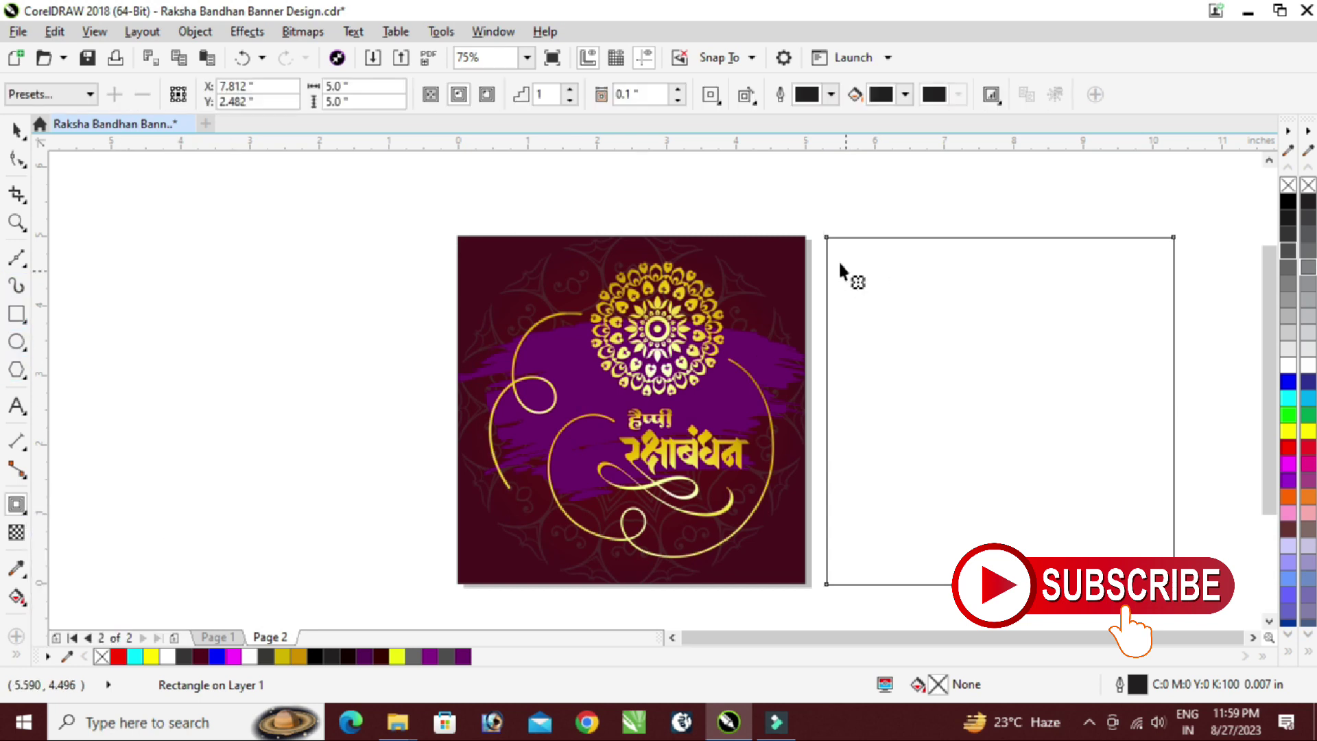
mouse_move(833, 236)
left_mouse_down()
mouse_move(844, 261)
mouse_move(839, 251)
left_mouse_up()
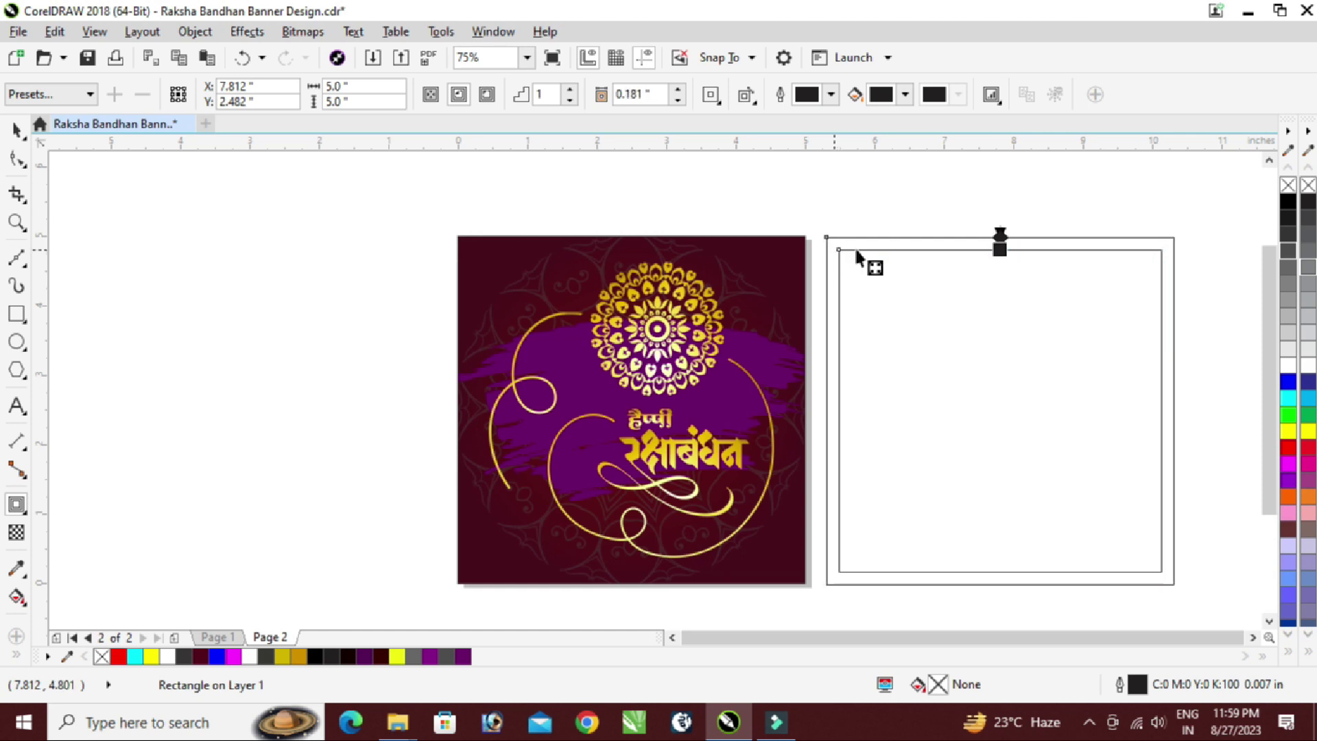
key("space")
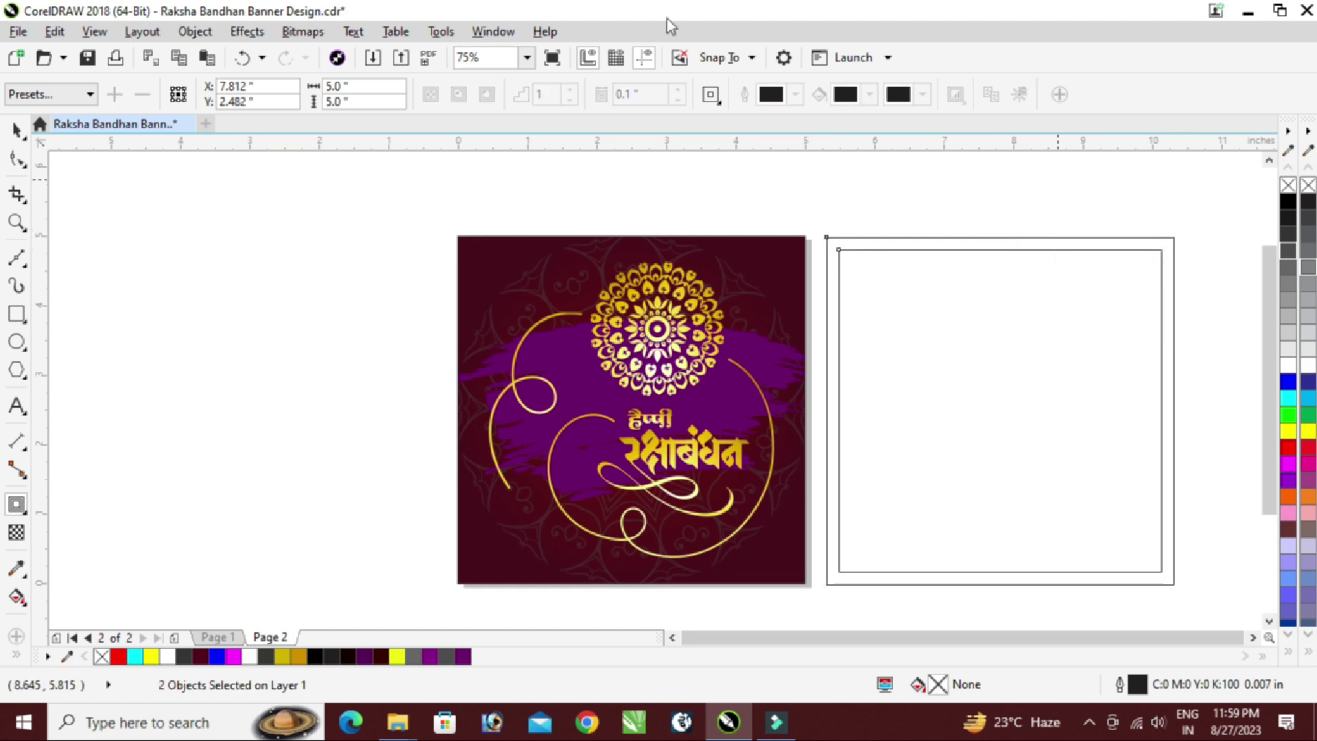
Delete the outer 5 × 5 inch rectangle, keeping only the inner contour rectangle
left_click(961, 215)
scroll(888, 227, "up", 1)
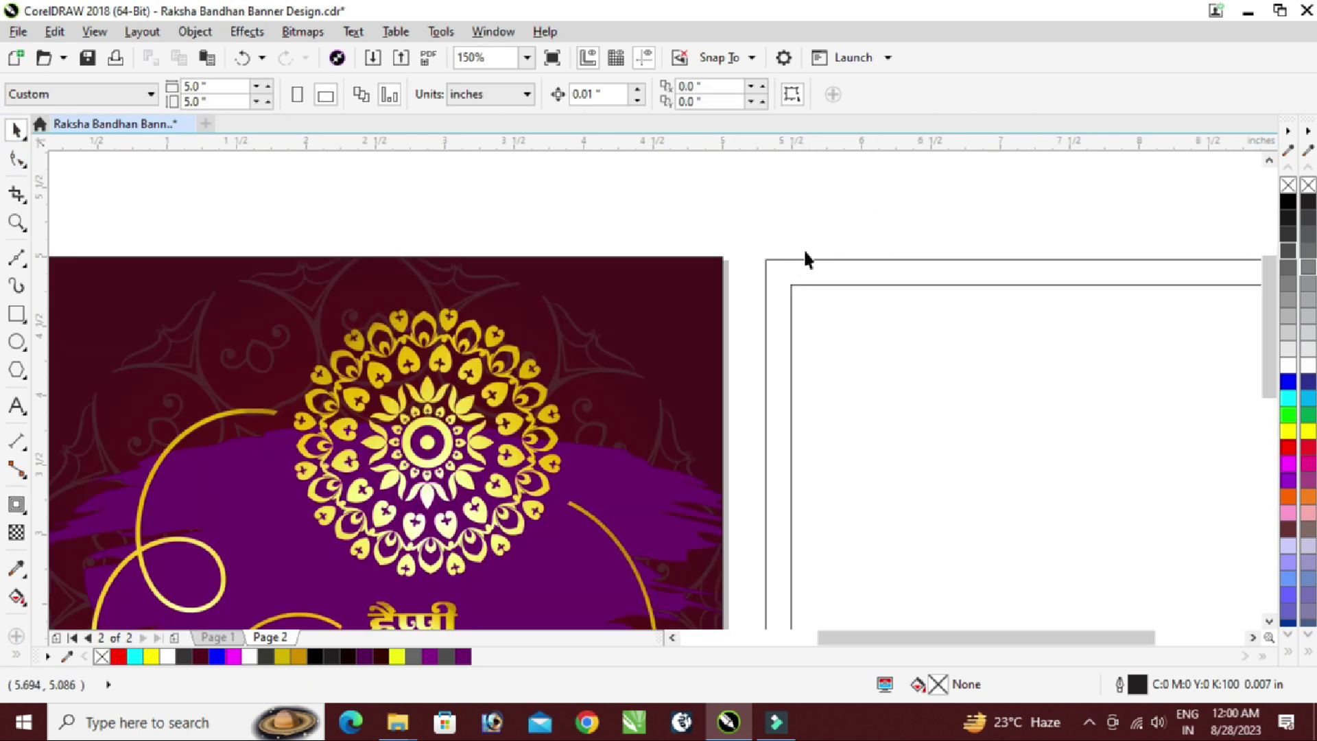
left_click(850, 258)
key("Delete")
Set the inner rectangle's outline width to 0.014 inches
left_click(826, 284)
key("F12")
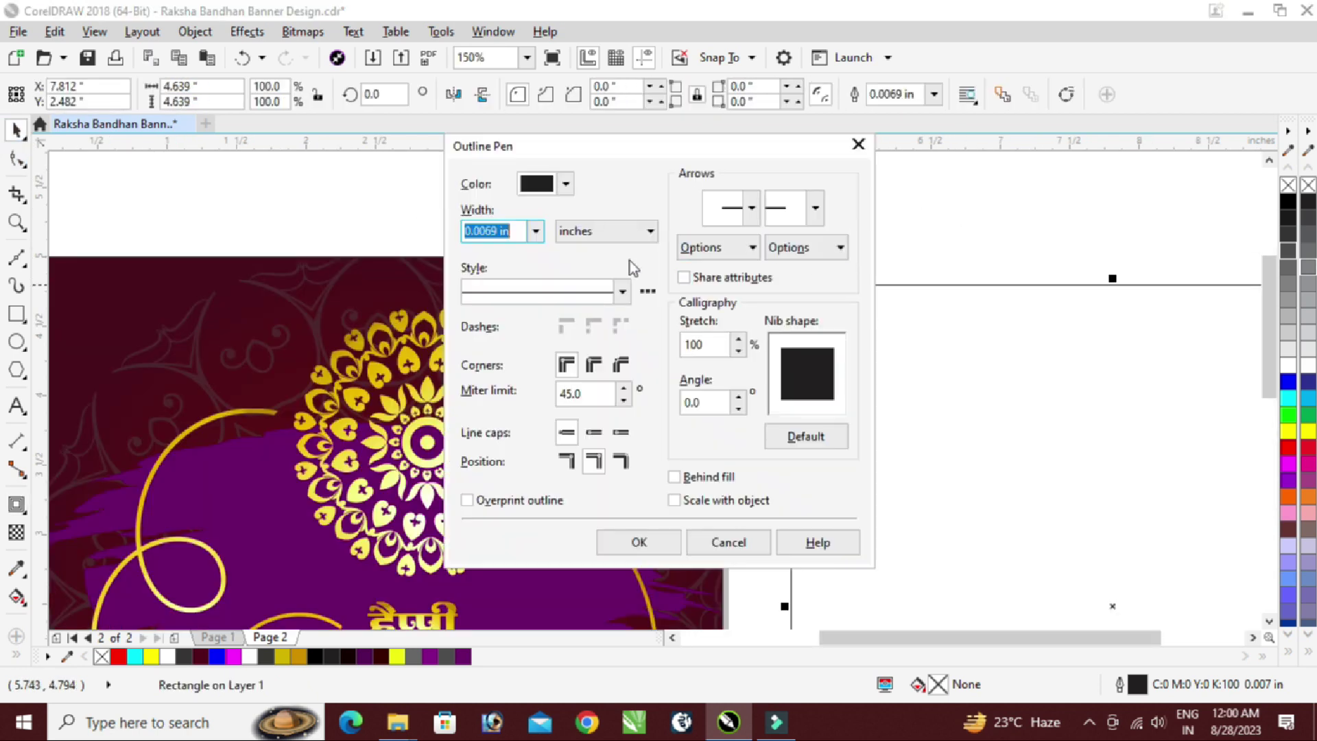
left_click(535, 231)
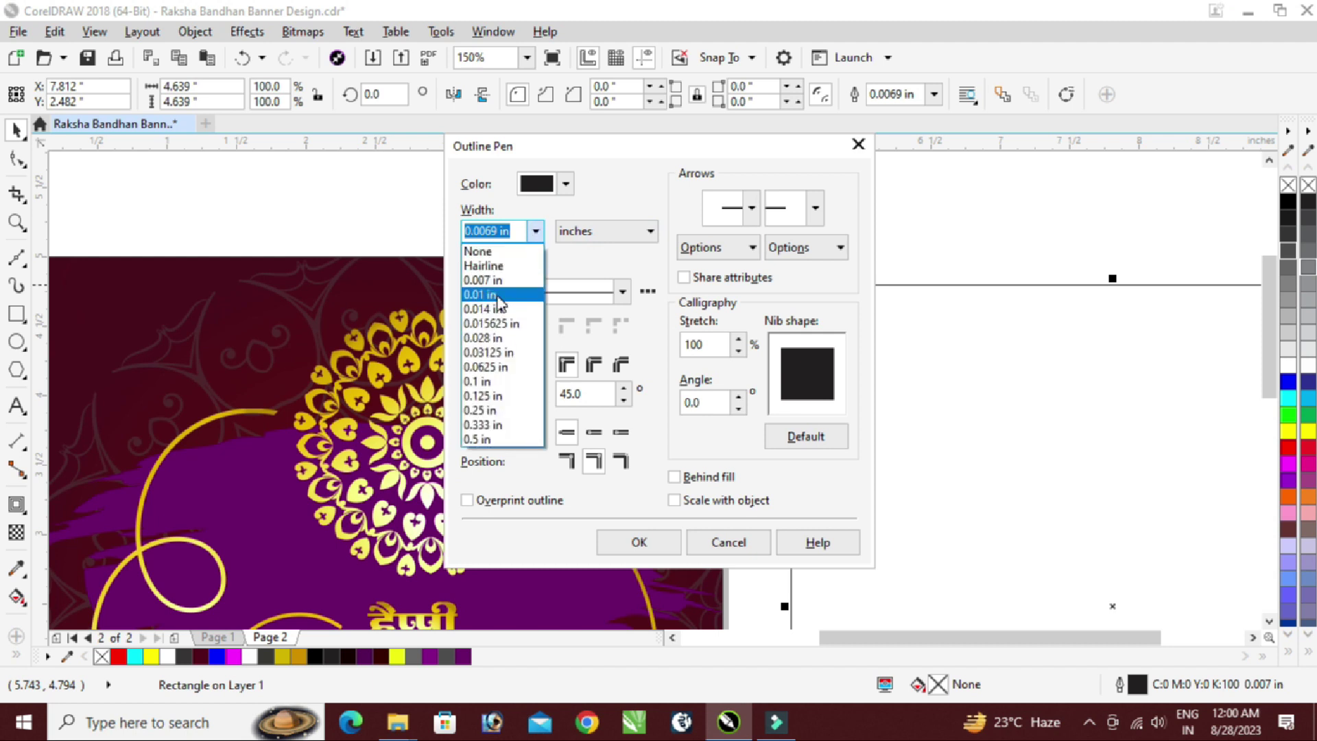
left_click(494, 309)
left_click(639, 542)
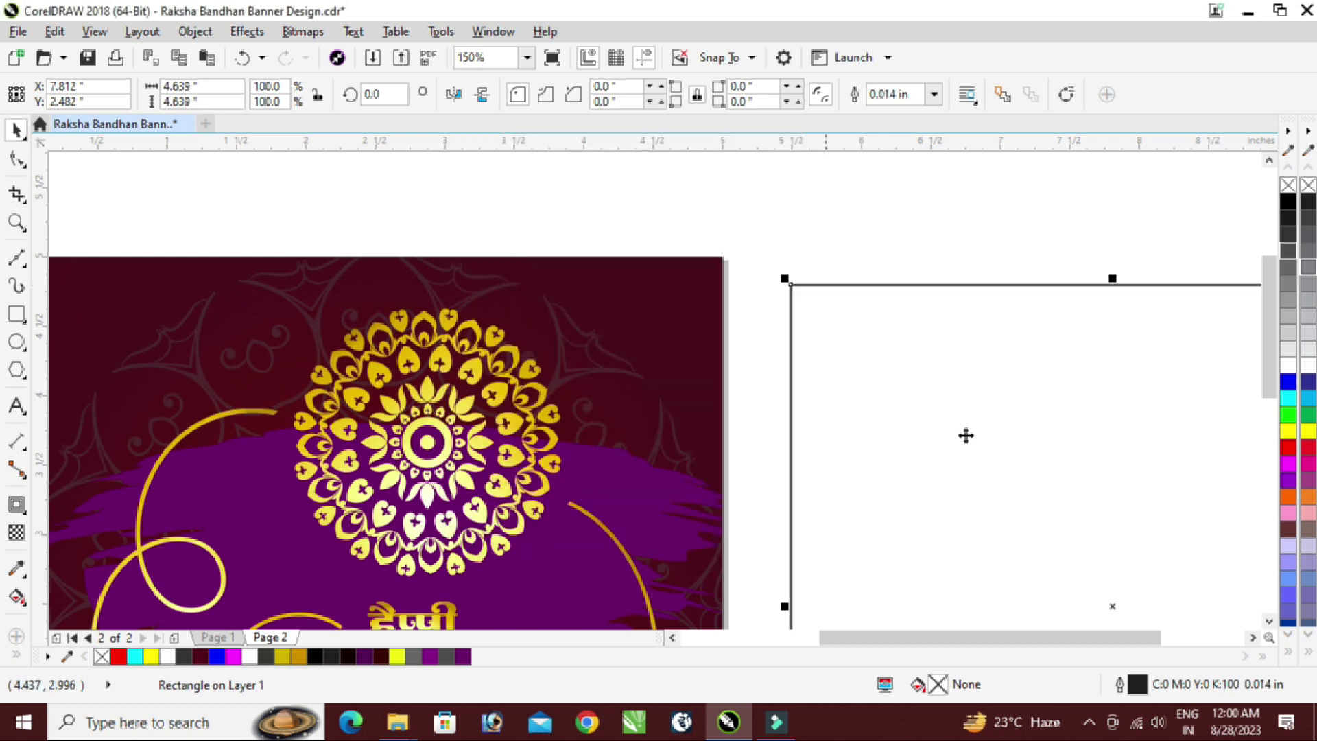
Center the rectangle on the banner as an inner border and give it a white outline
right_click(1288, 369)
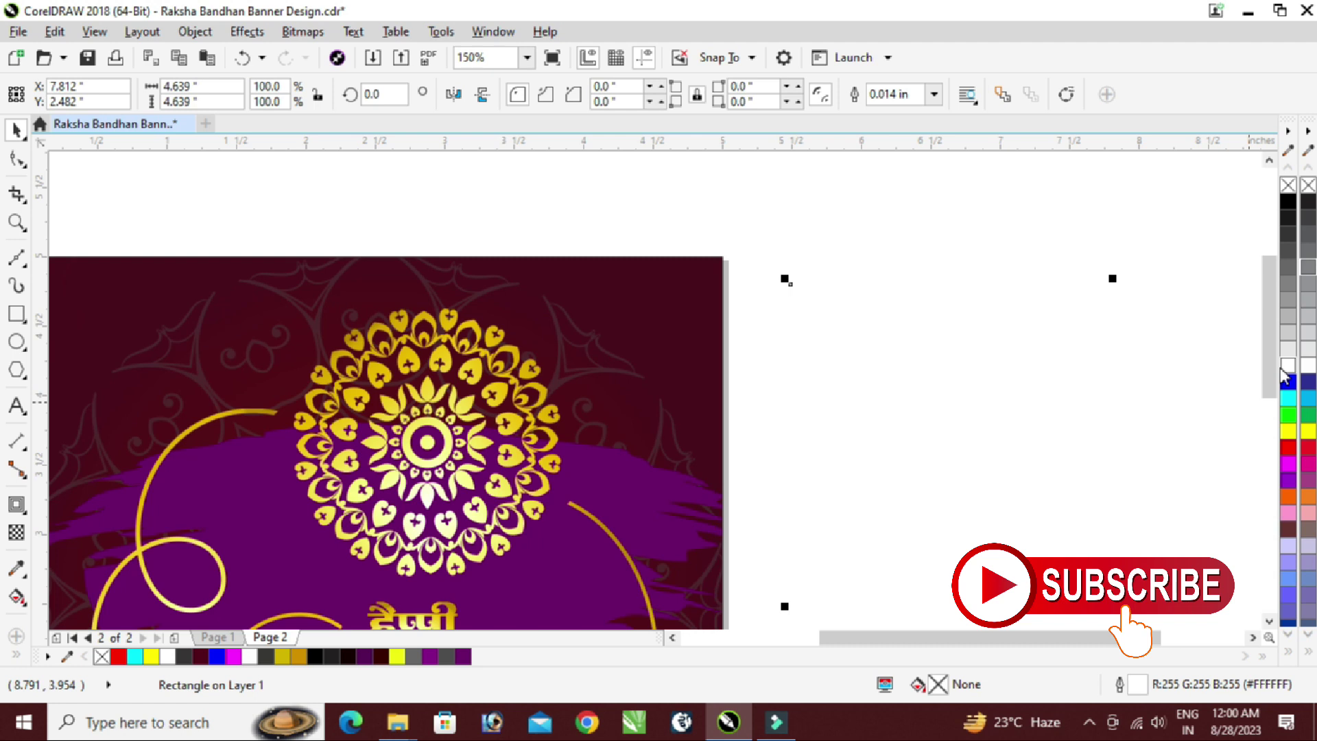
key("ctrl+z")
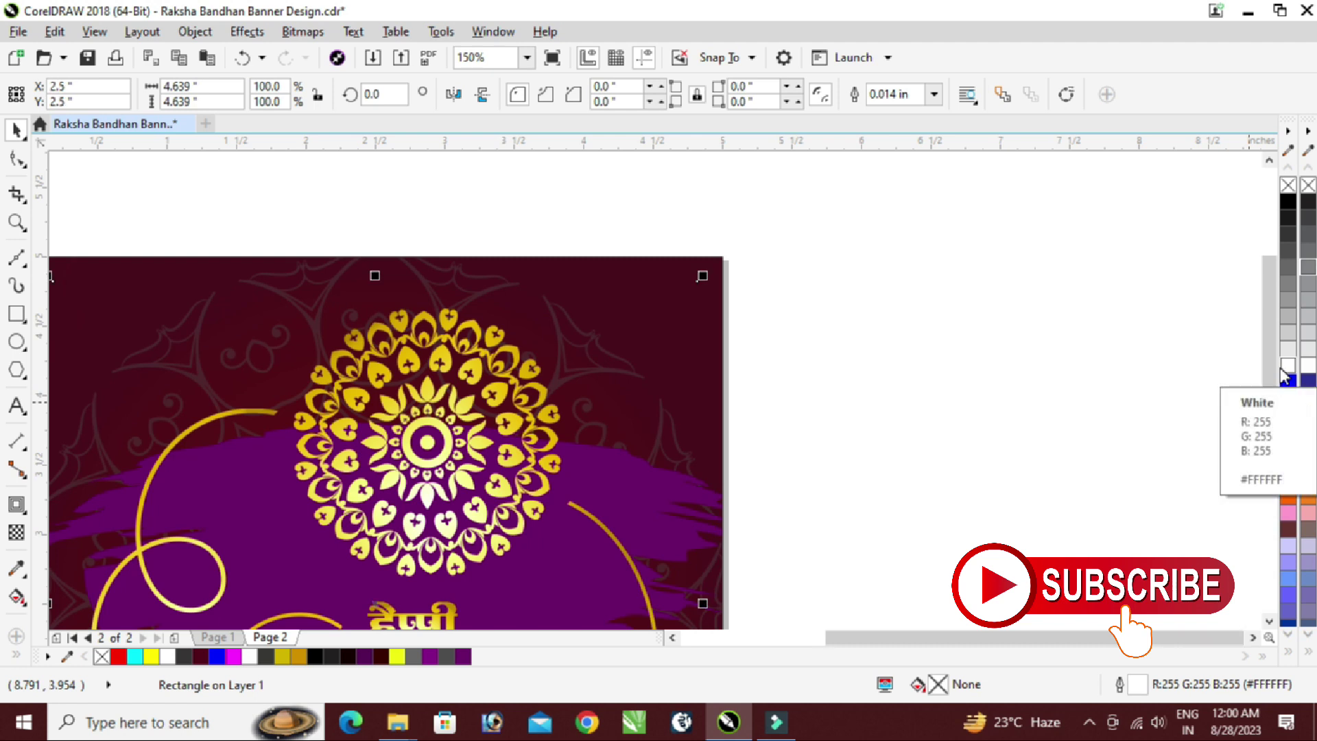
right_click(1282, 370)
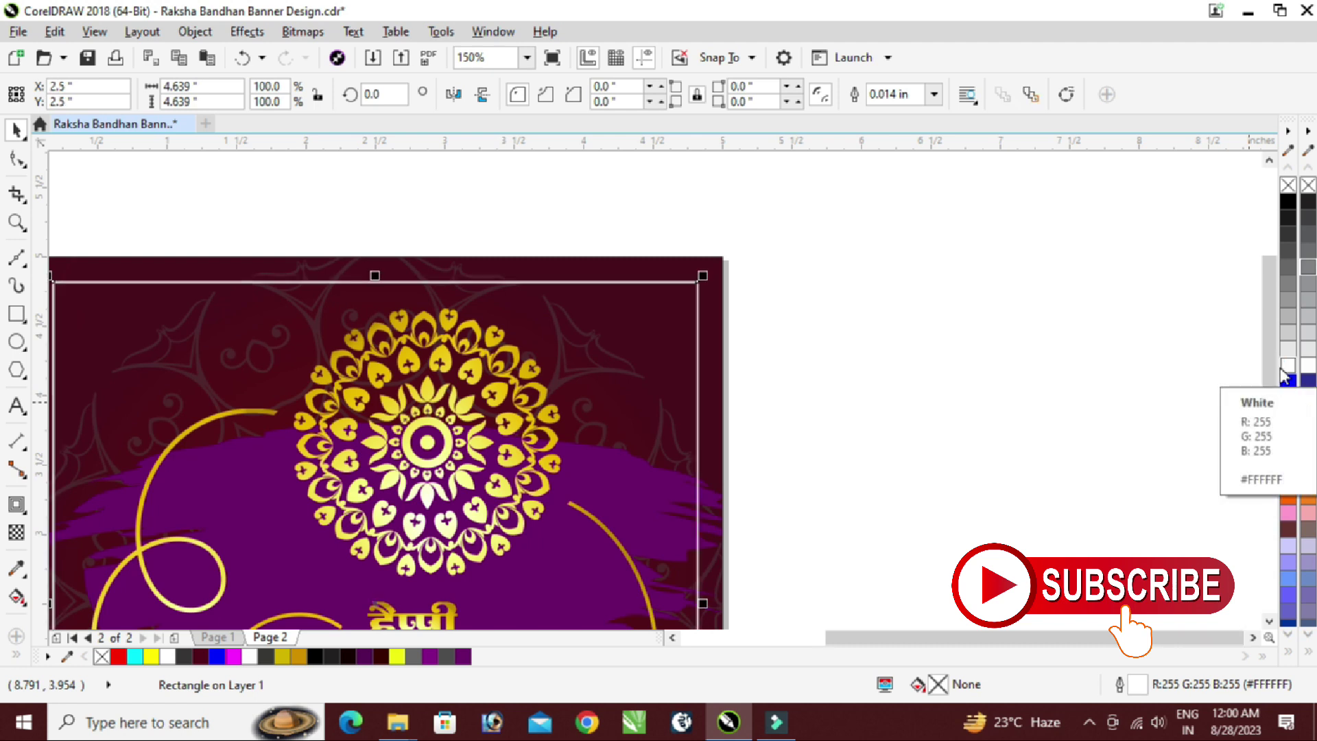
left_click(1060, 429)
key("shift+F4")
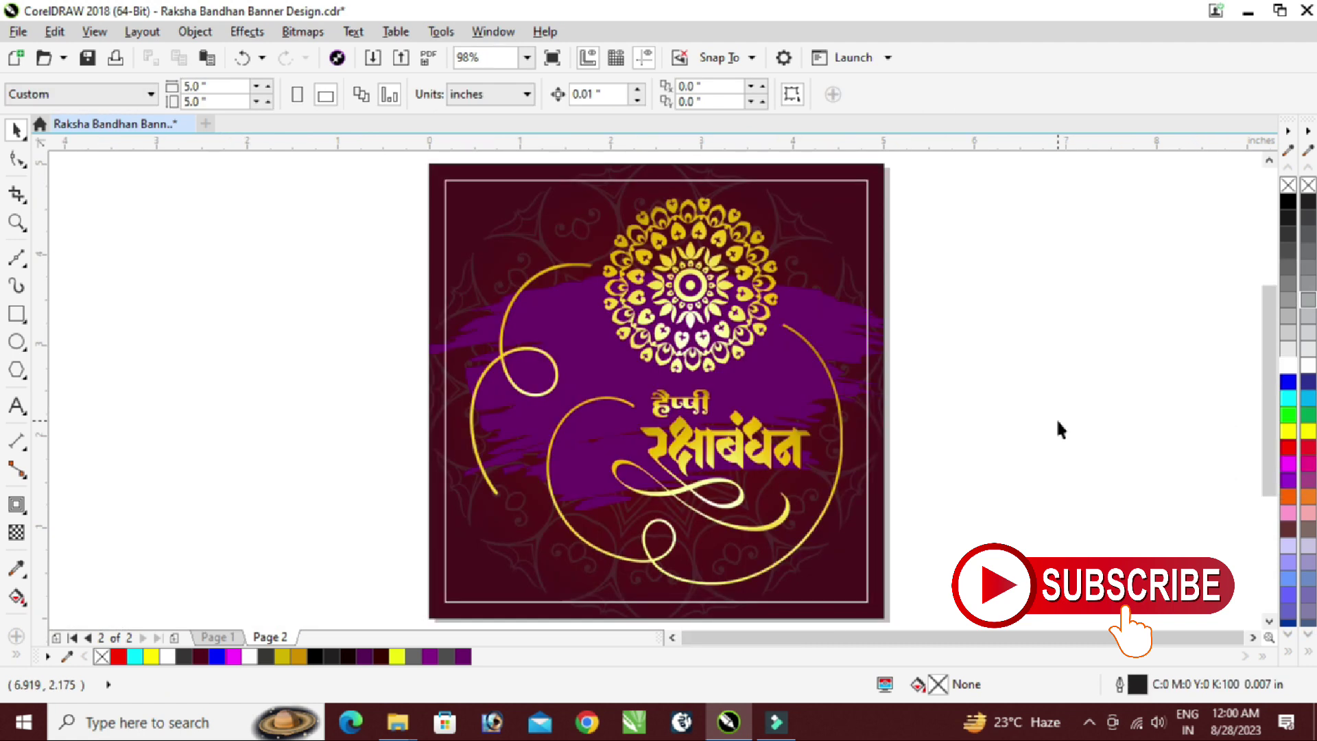